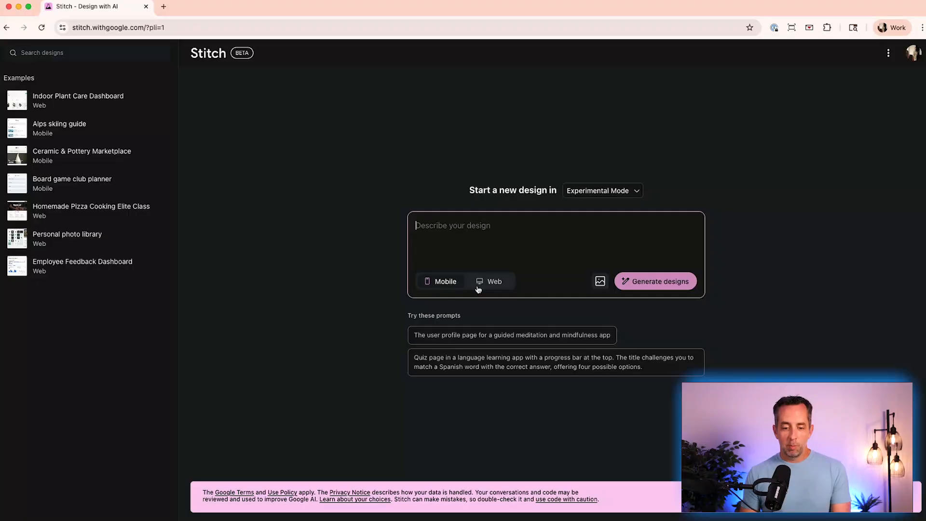
- Start a new Mobile design from the suggested prompt 'Make me an app for people who love skiing in the Alps'
click(480, 288)
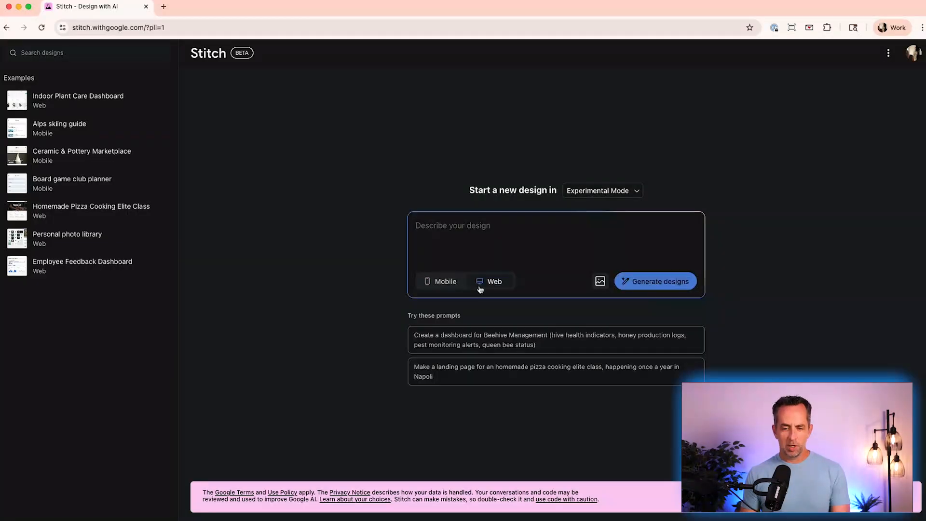
click(441, 281)
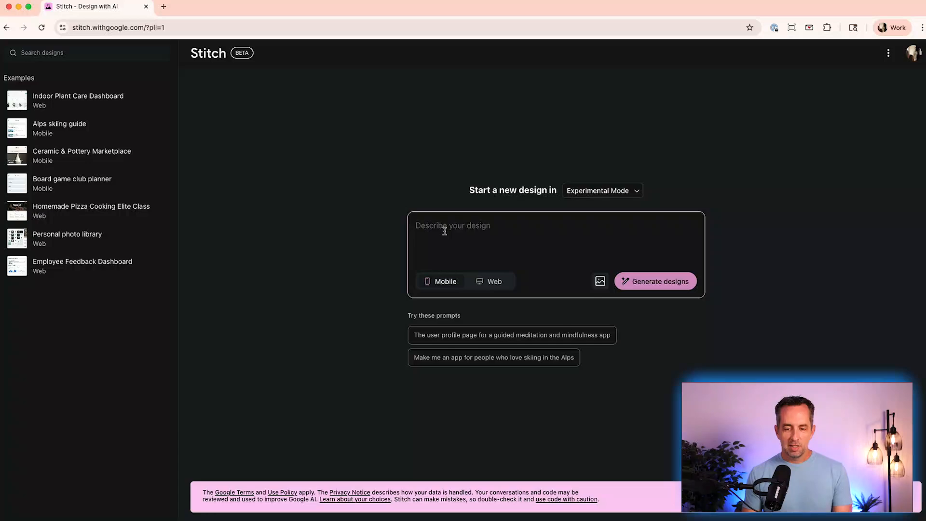
click(588, 197)
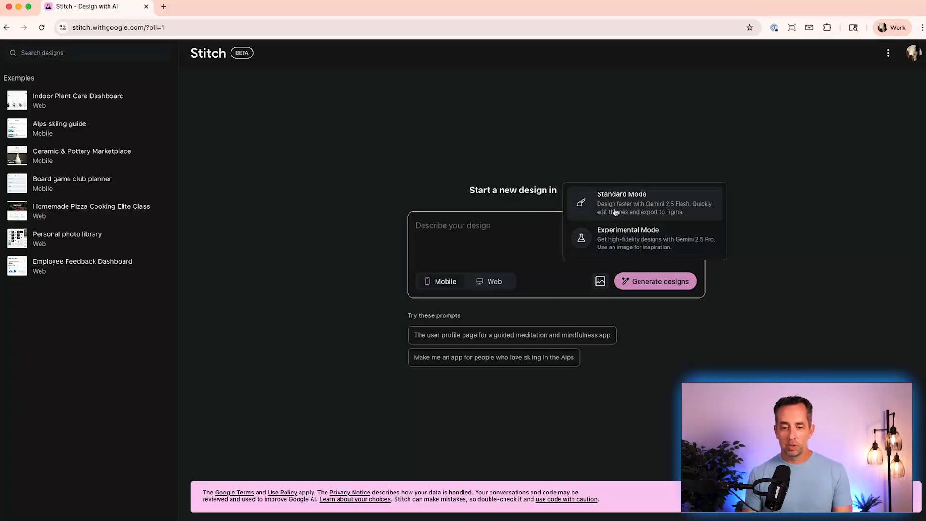
click(340, 151)
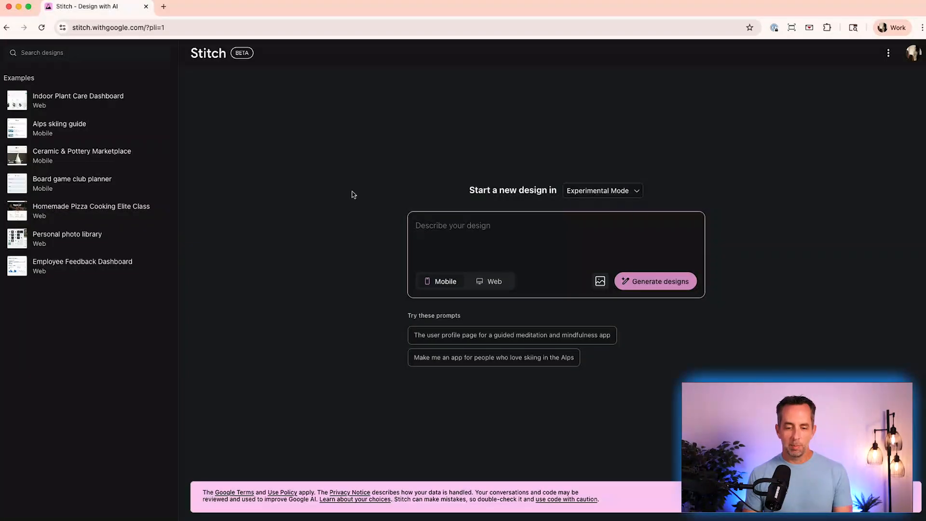
click(477, 358)
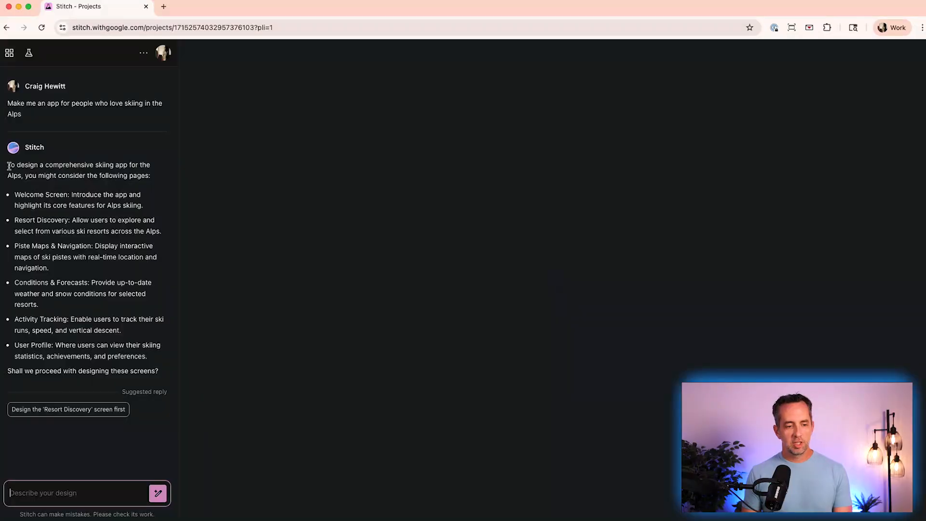
- Reply 'yes looks great. please design it' in the chat to approve generating the proposed screens
click(105, 491)
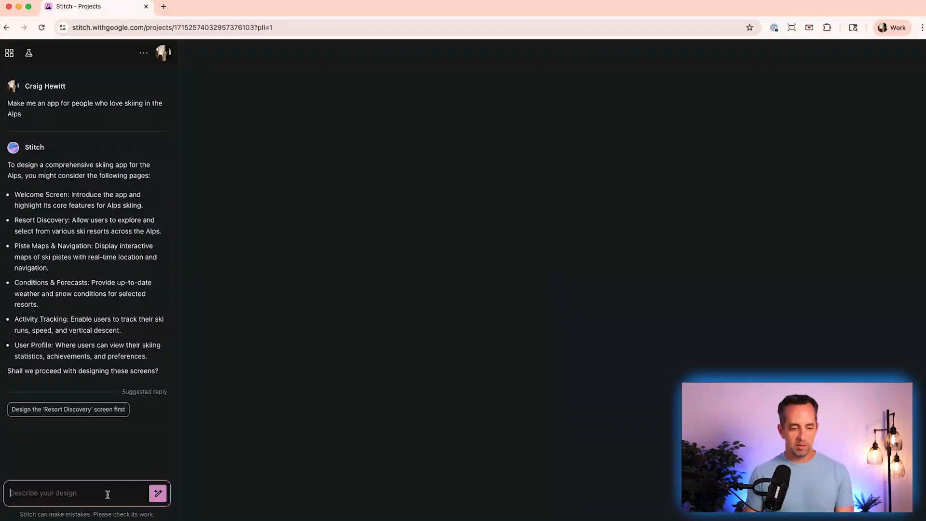
text(yes)
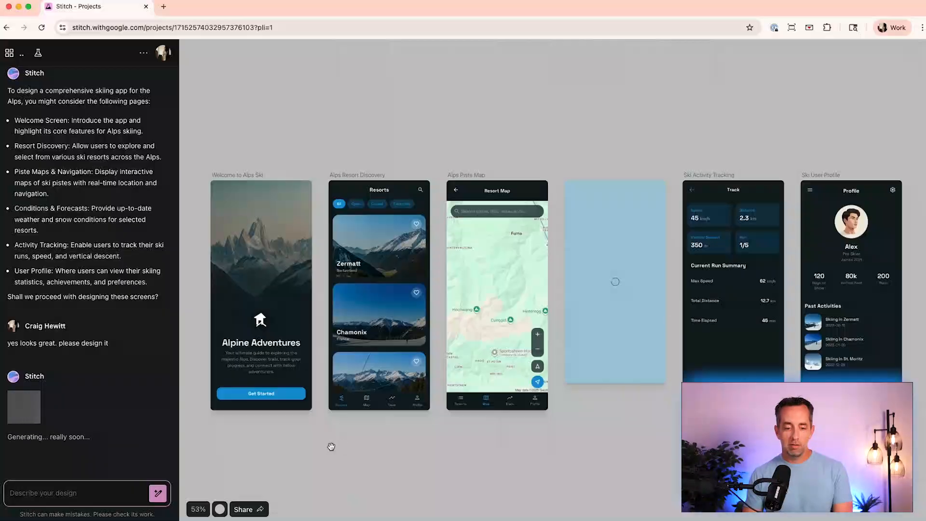
- Browse the generated Alps skiing screens across the canvas to review each design
click(233, 177)
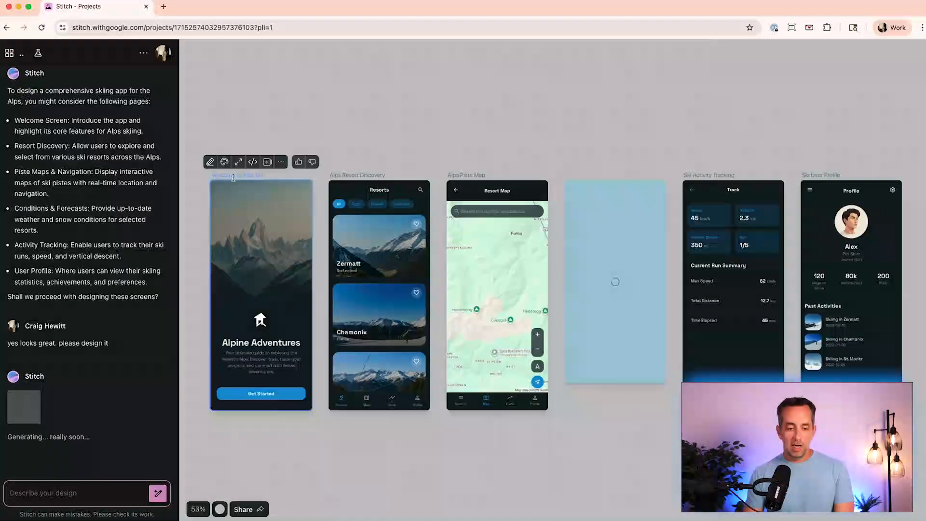
click(270, 417)
scroll(283, 430, up, 5)
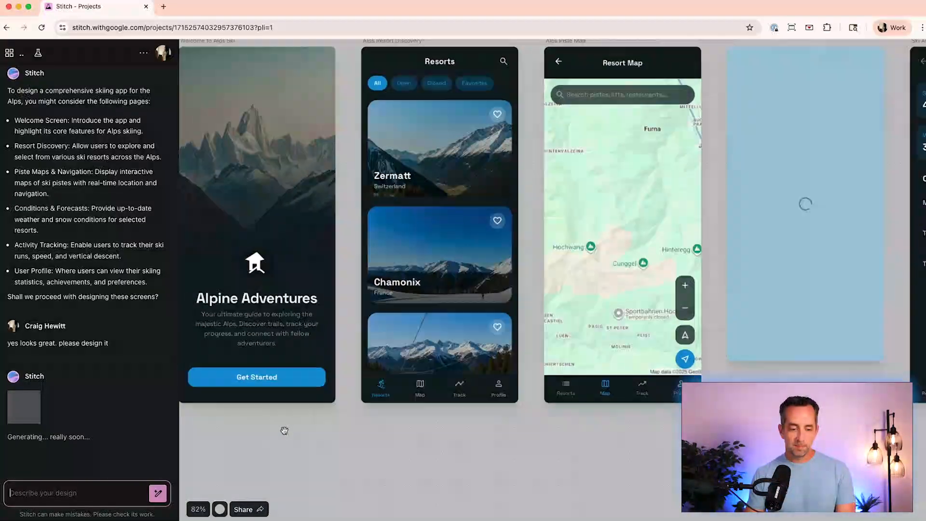
scroll(284, 430, left, 2)
scroll(284, 430, up, 1)
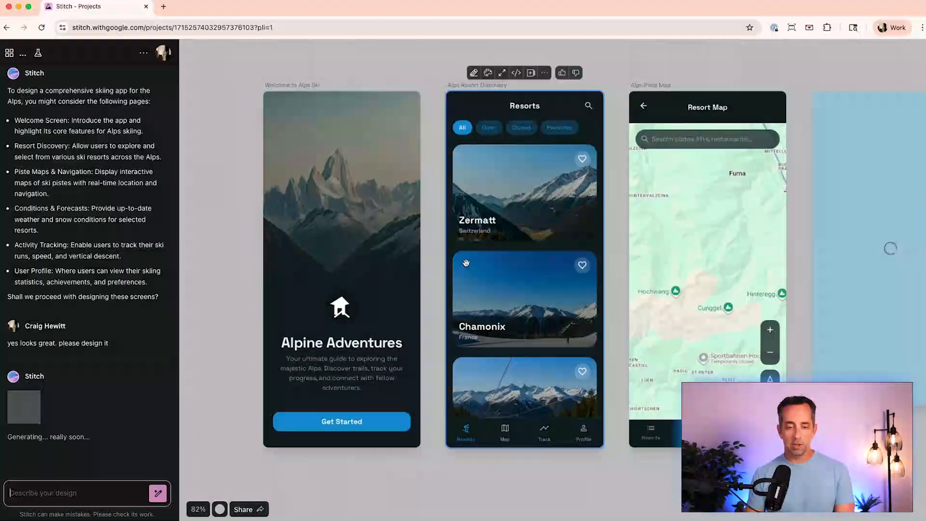
scroll(628, 276, right, 3)
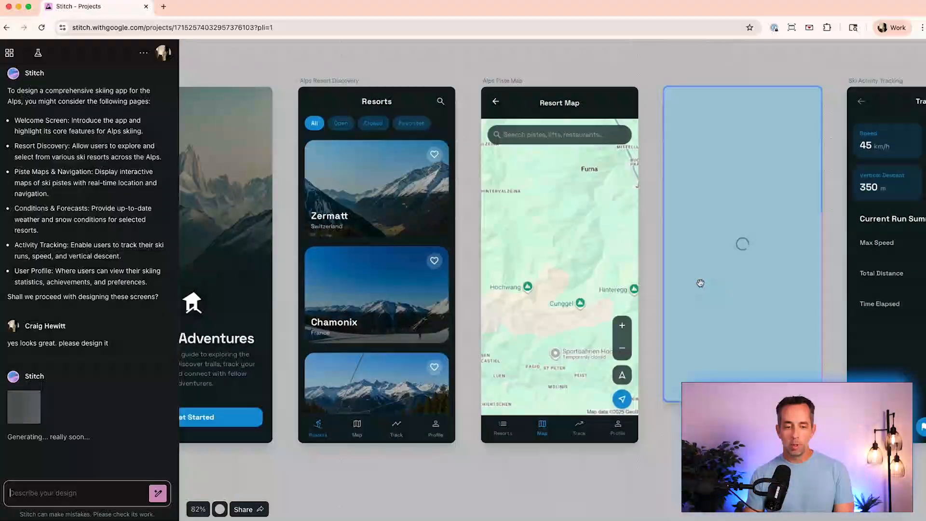
scroll(662, 276, left, 5)
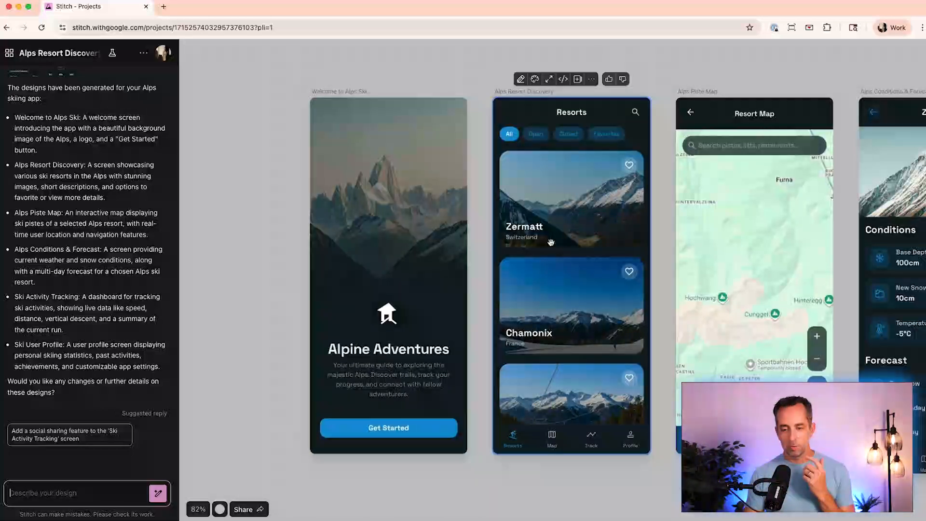
scroll(551, 242, right, 5)
scroll(575, 197, right, 5)
scroll(575, 196, down, 3)
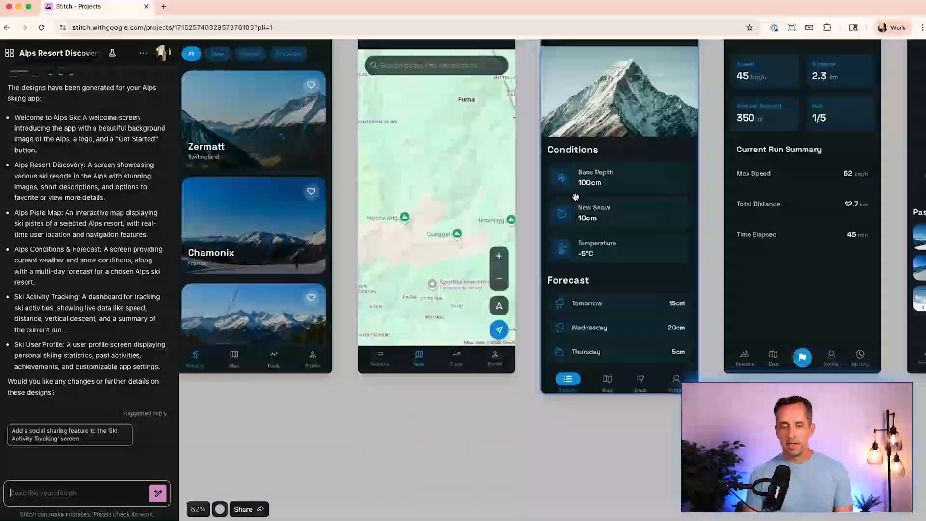
scroll(576, 197, up, 2)
scroll(576, 196, right, 1)
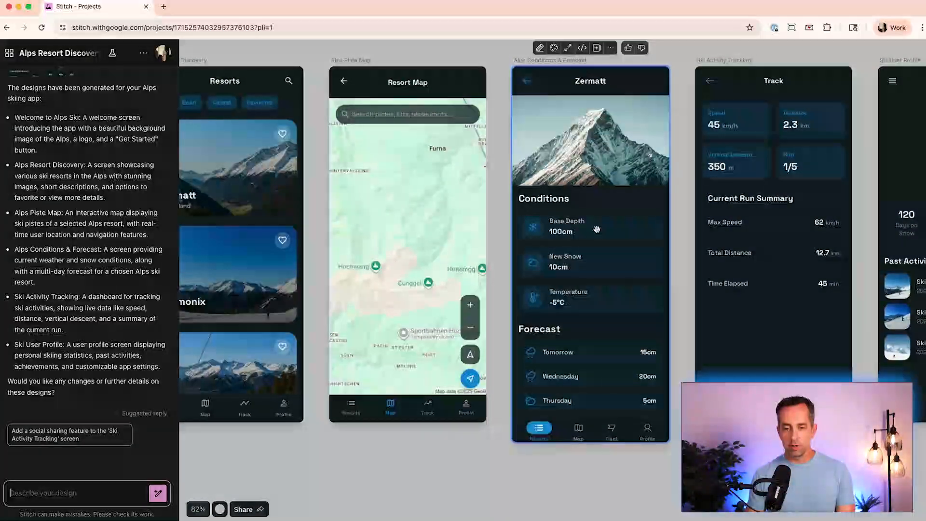
scroll(596, 229, right, 5)
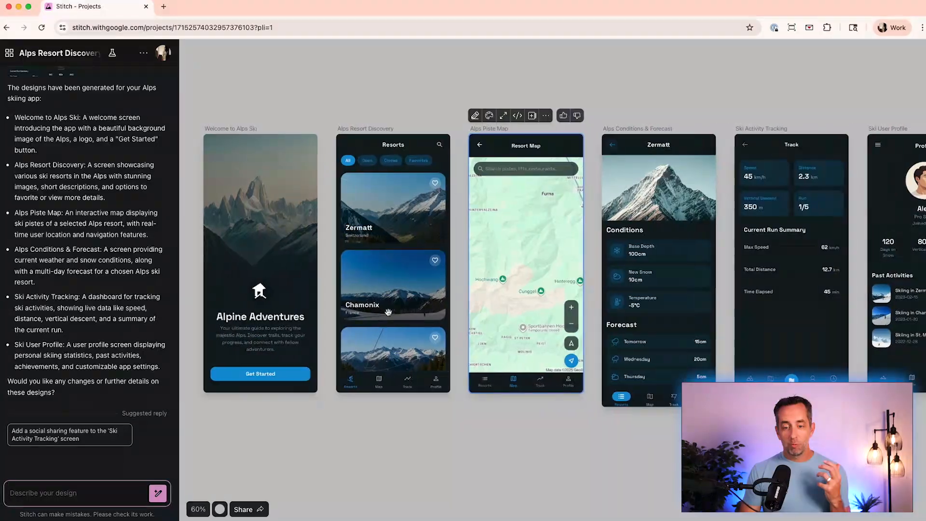
scroll(388, 312, down, 1)
click(409, 455)
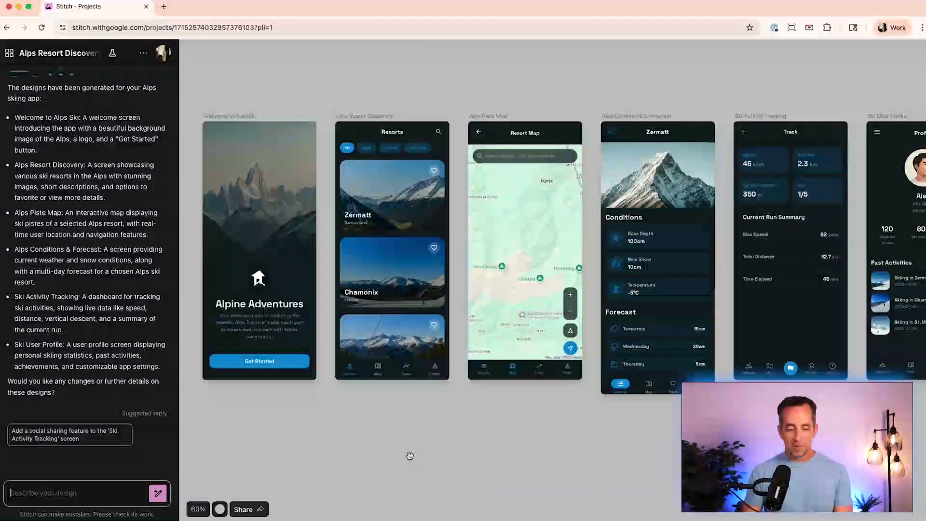
- Enable public sharing for the project, copy its share link, and close the share dialog
click(257, 510)
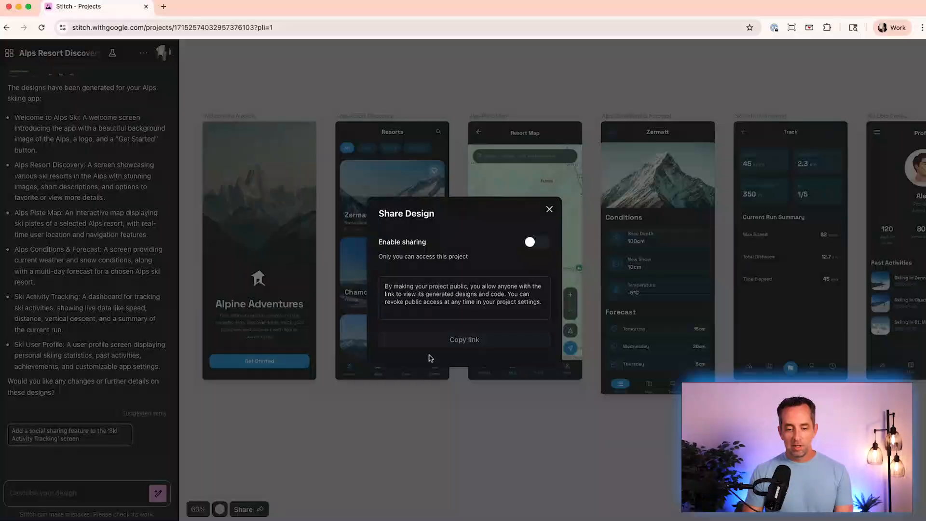
click(541, 246)
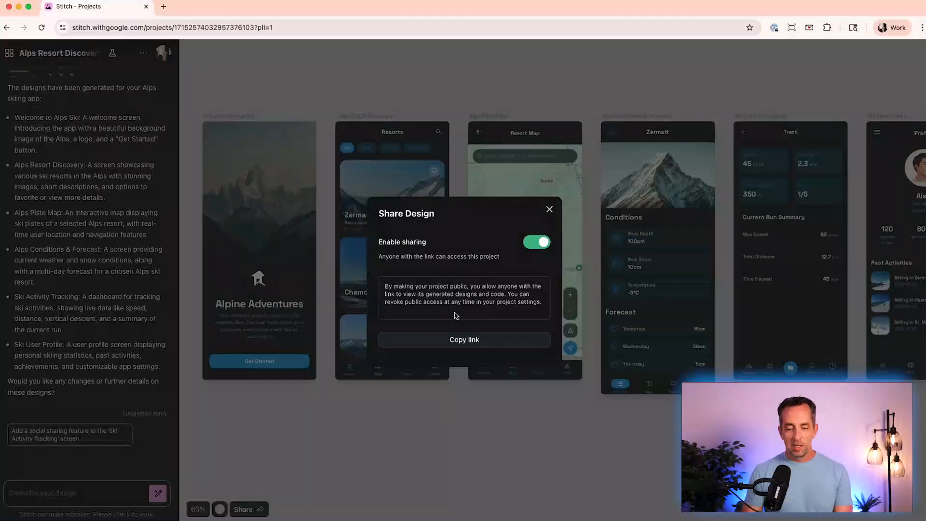
click(459, 338)
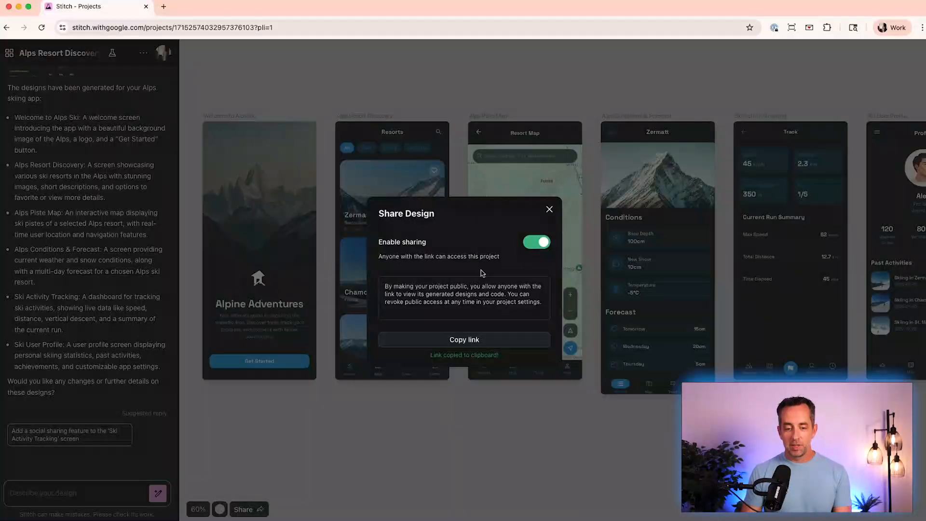
click(549, 210)
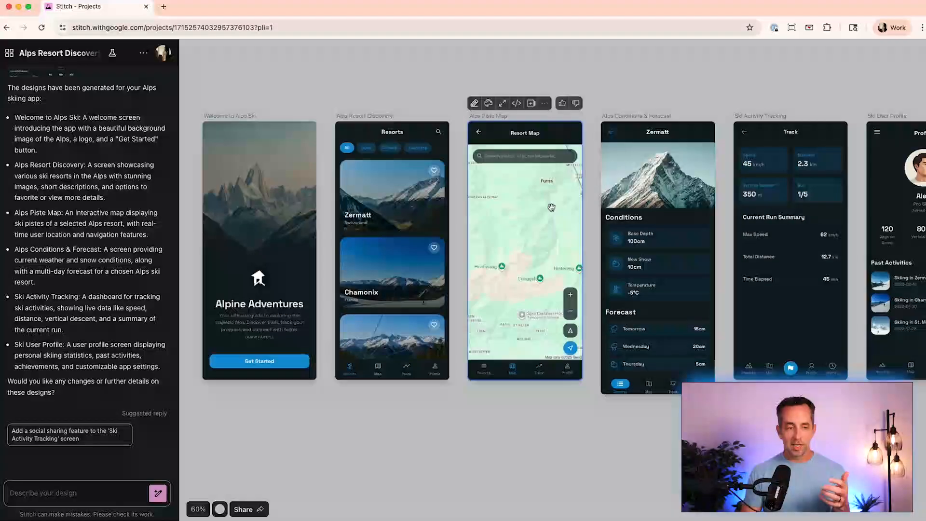
- Download the design and open the downloaded stitch_alps_resort_discovery folder's welcome_to_alps_ski subfolder
click(144, 54)
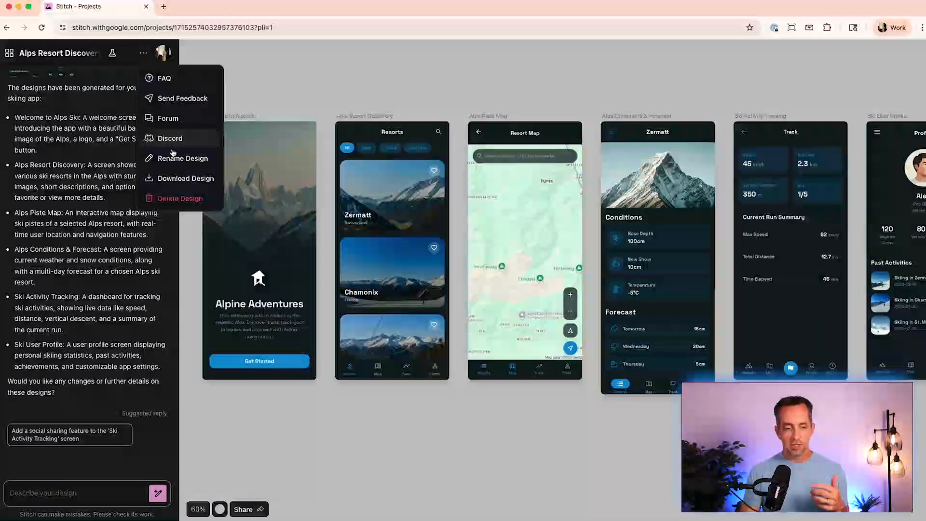
click(178, 188)
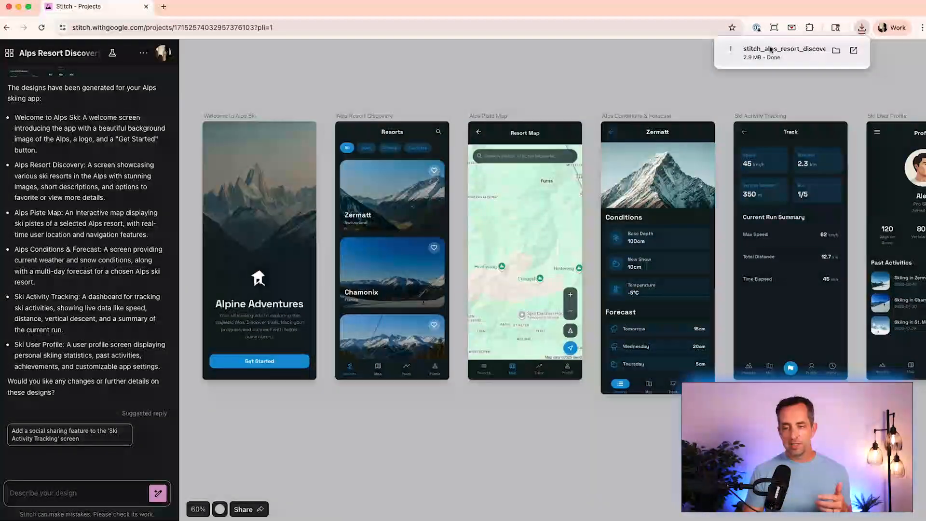
click(770, 49)
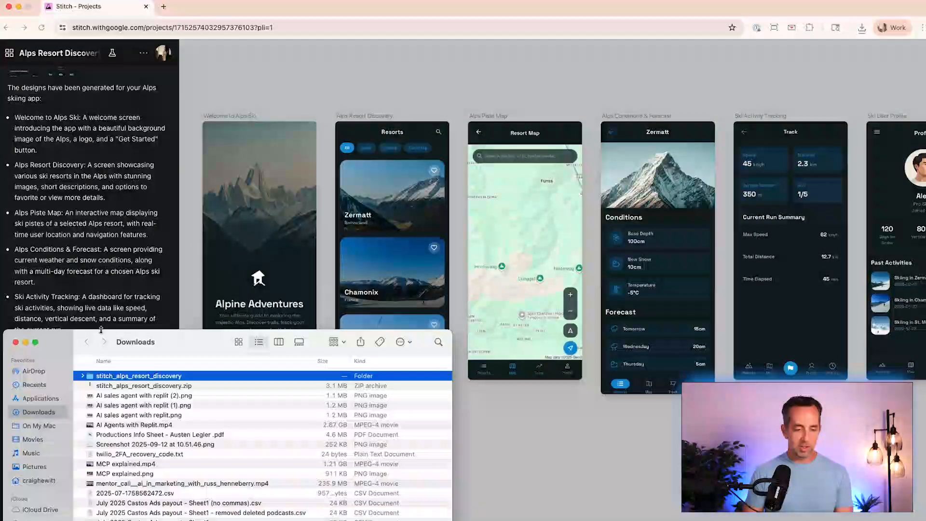
double_click(100, 378)
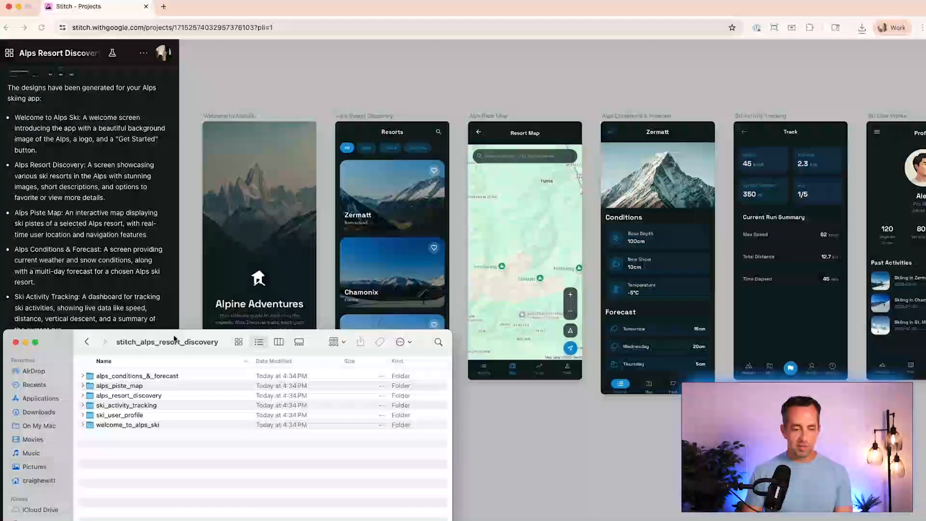
drag(172, 337, 364, 130)
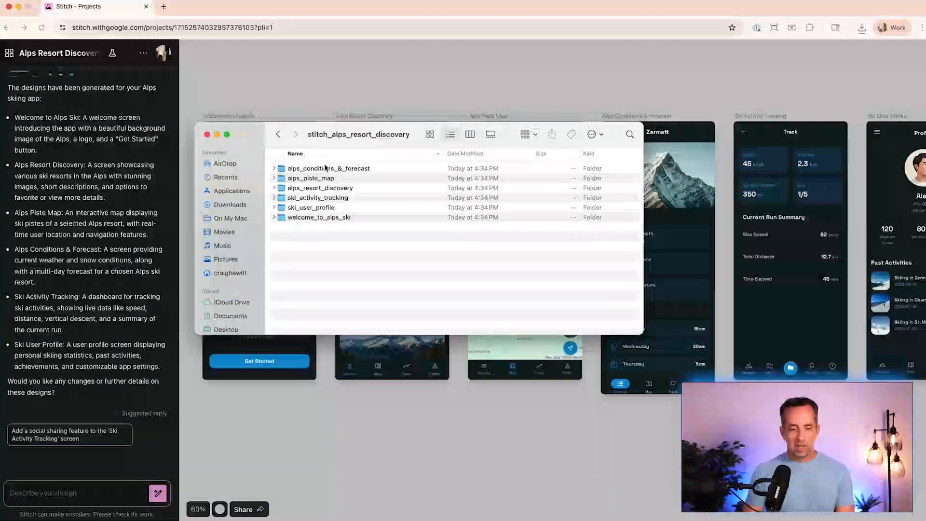
double_click(309, 218)
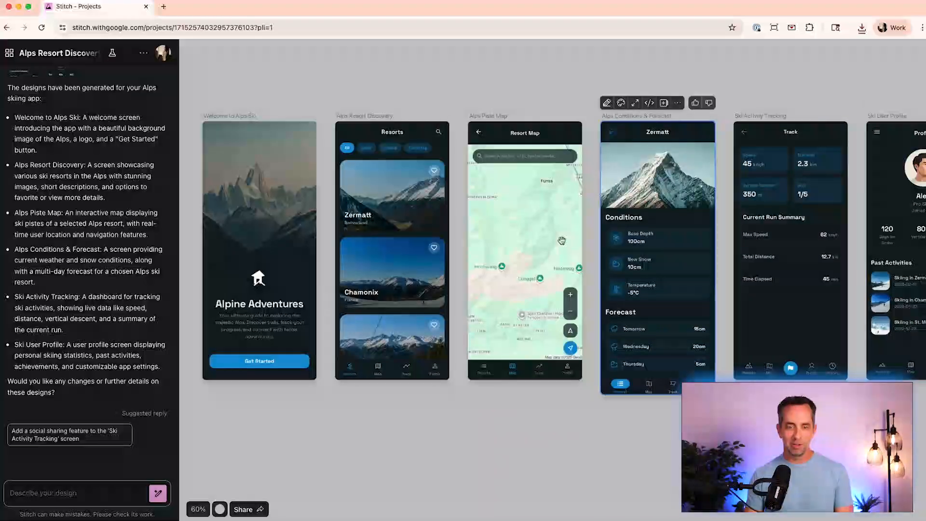
- Return to the projects page, switch to Web, and begin a prompt for a CEO three-weekly-goals accountability tool with signup and onboarding screens
click(10, 52)
click(484, 282)
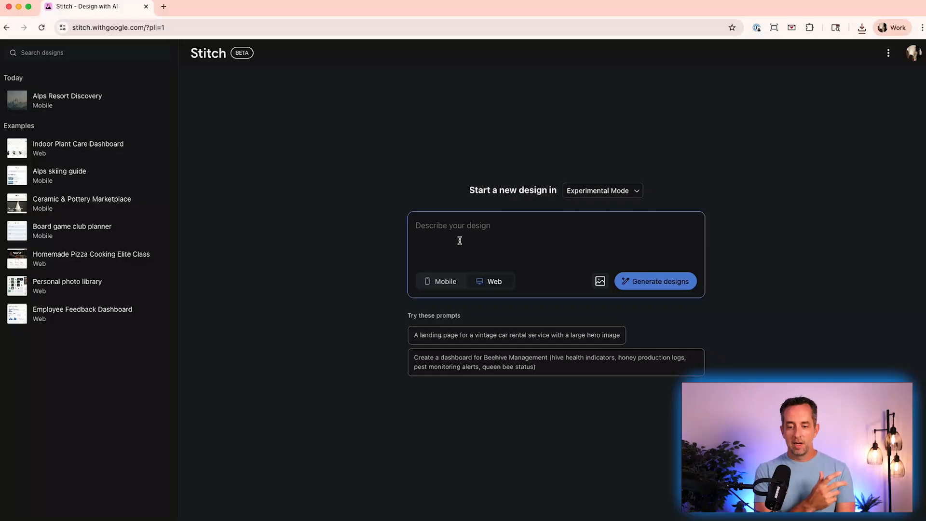
text(Build an accountabili)
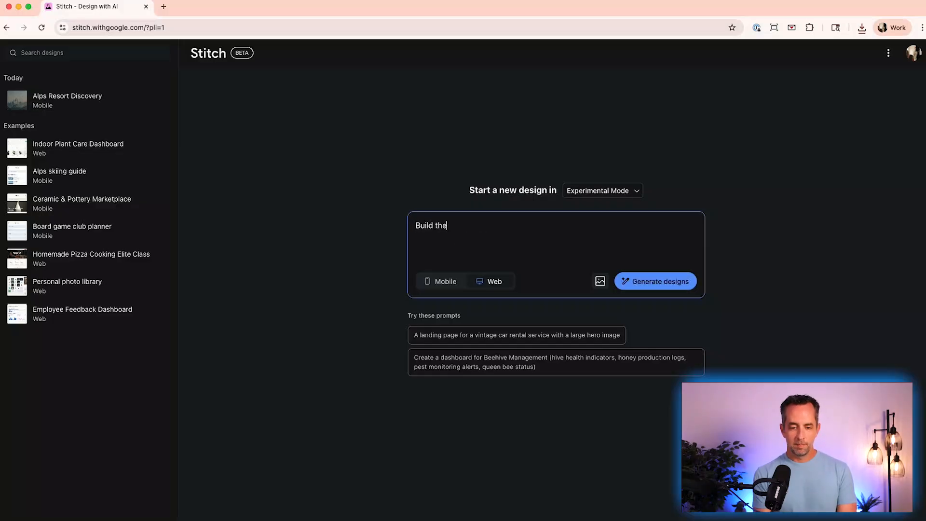
text(ty tool that tracks the 3 major goals that a CEO wants to accomplish in a given week. the screens would be: )
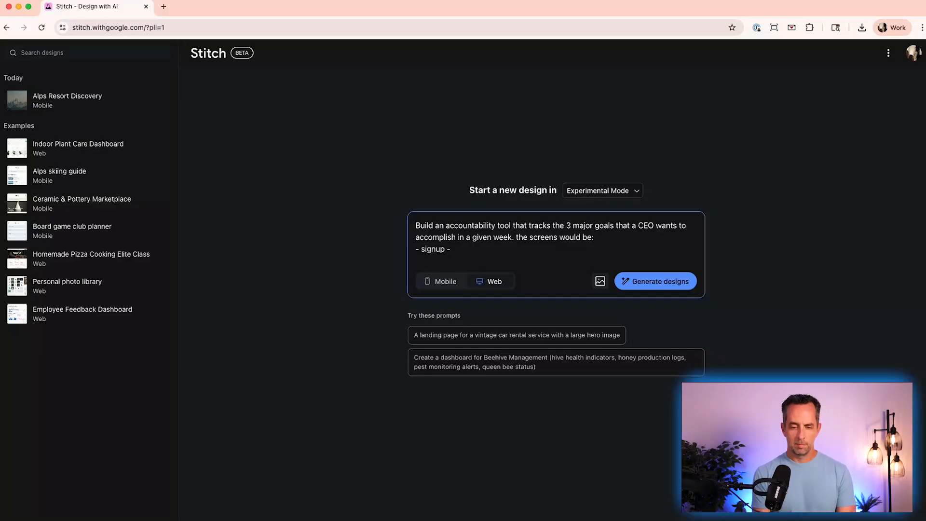
text(- signup - just require their email address - onboarding: ask the)
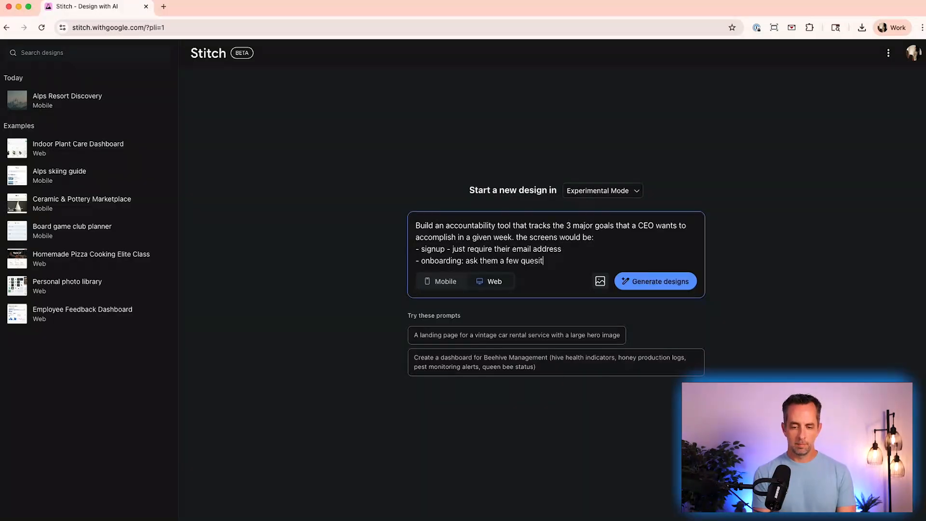
text(m a few questions about their business)
key(Return)
- Add screens for 3 goals for the week, goal confirmation with a Friday email check-in, and an upsell to the CEO coaching program
text(- 3 goals for the week)
key(Return)
text(- co)
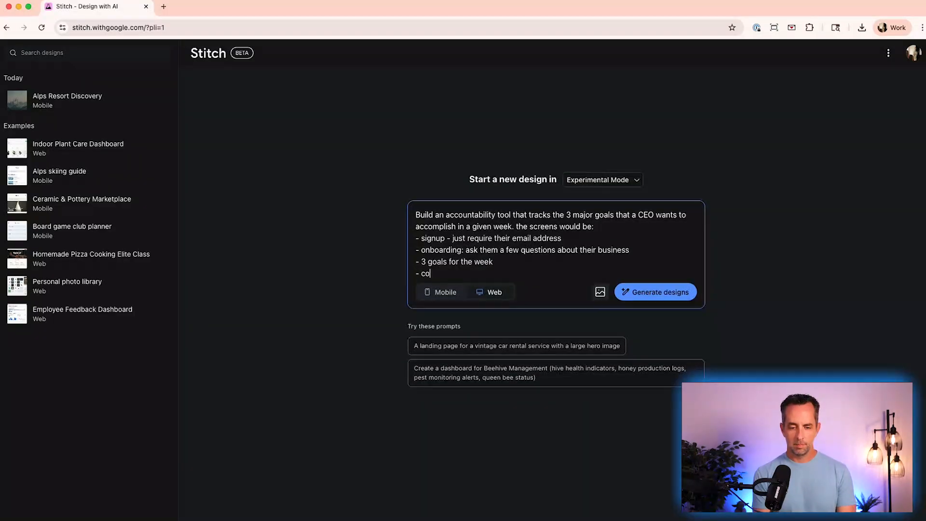
text(nfirmation on the stated goals, and state that we will)
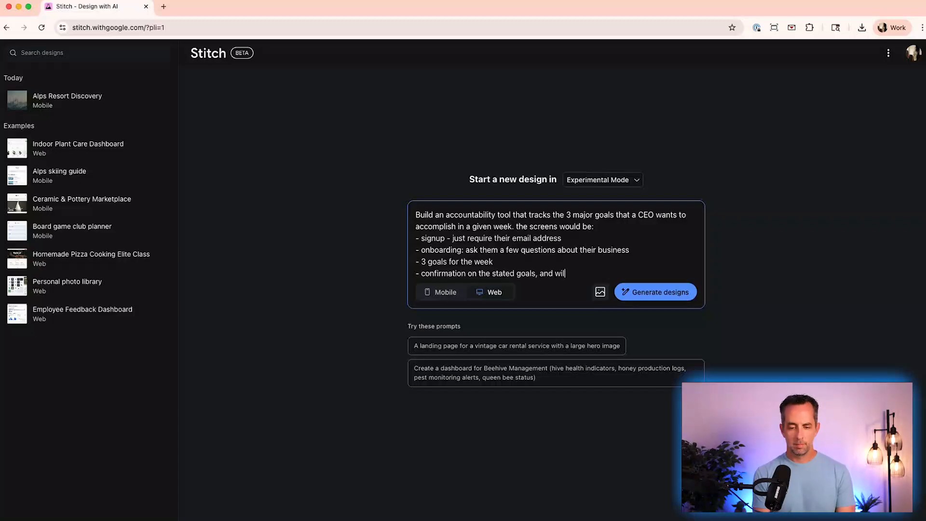
text( check in with them on Friday)
key(Return)
text(- upsell message to)
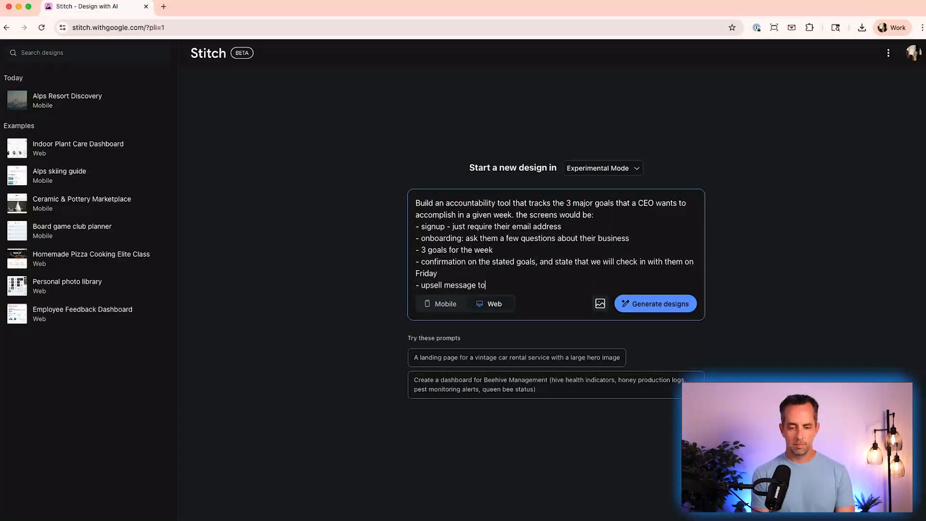
text( CEO coaching program with Craig Hewitt)
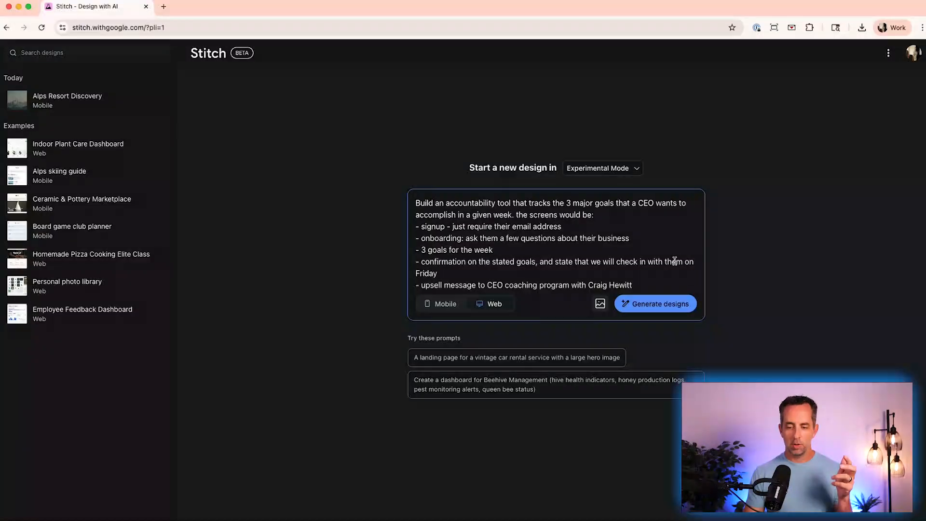
text(via email)
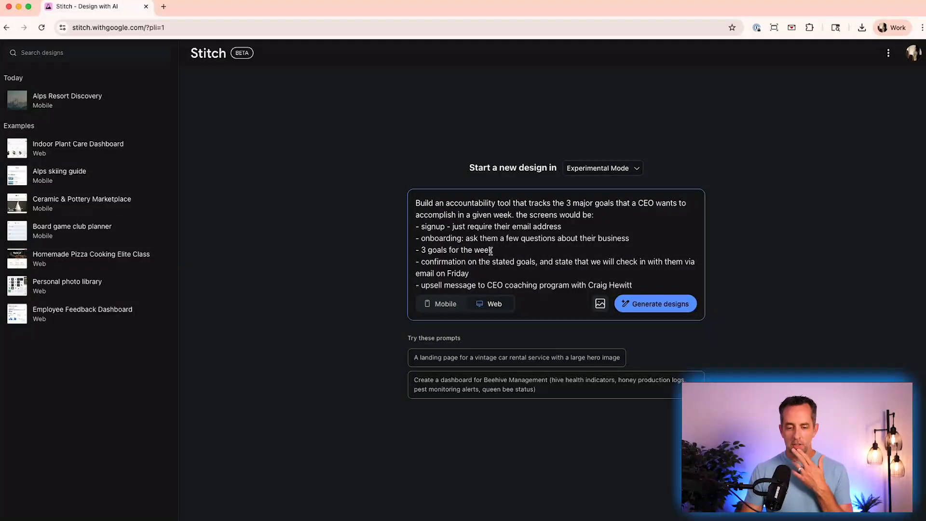
- Examine each generated screen of the CEO accountability tool design, from email signup through the coaching upsell page
scroll(490, 251, down, 1)
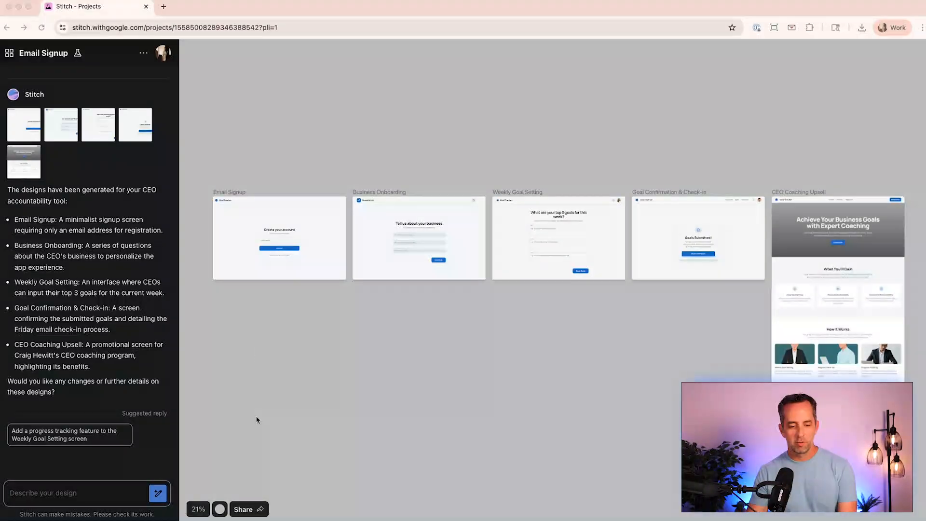
click(253, 437)
scroll(270, 279, up, 5)
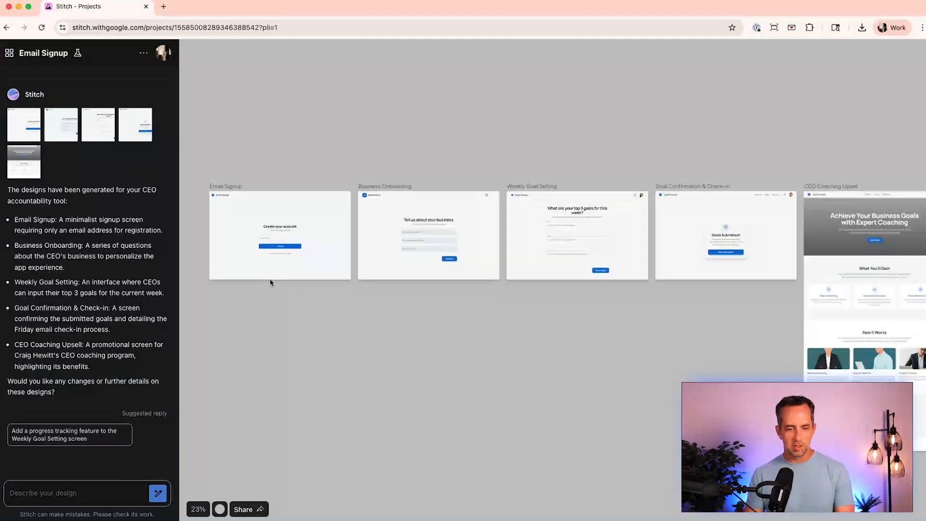
scroll(270, 280, up, 5)
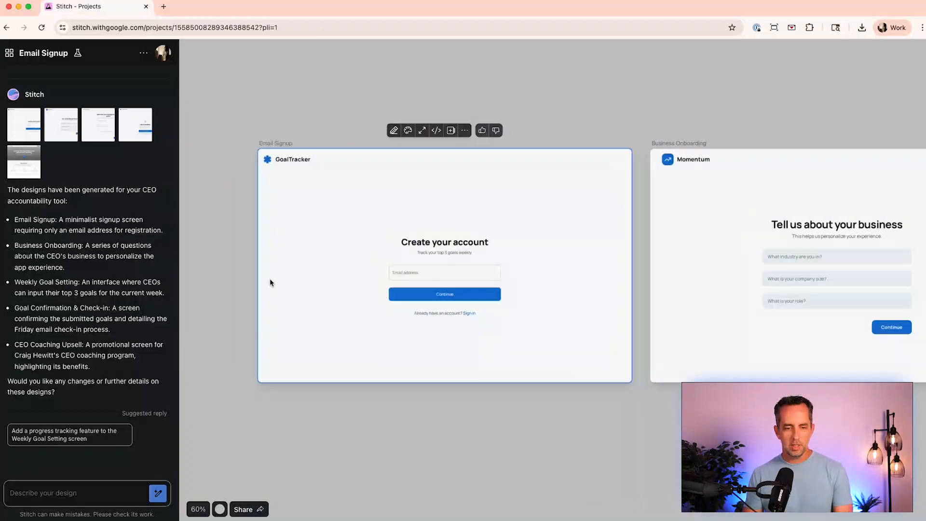
scroll(270, 281, right, 10)
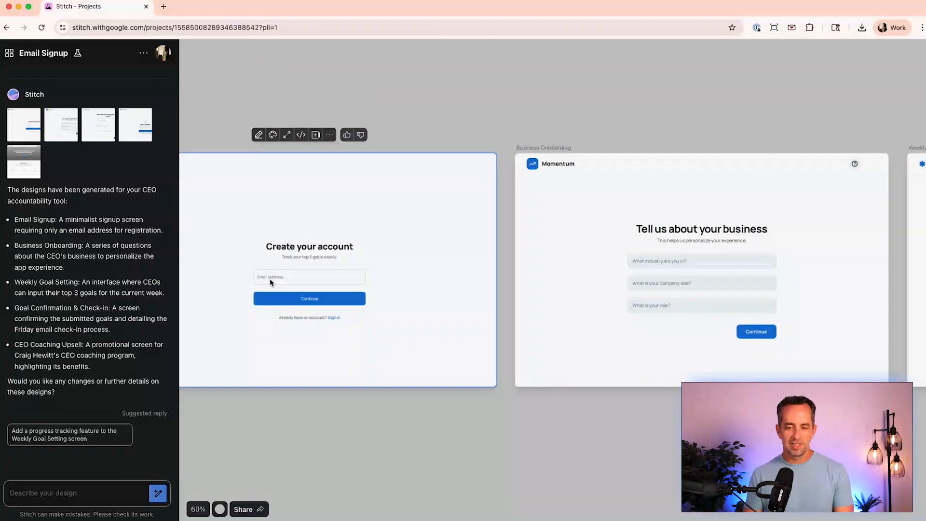
scroll(270, 283, right, 3)
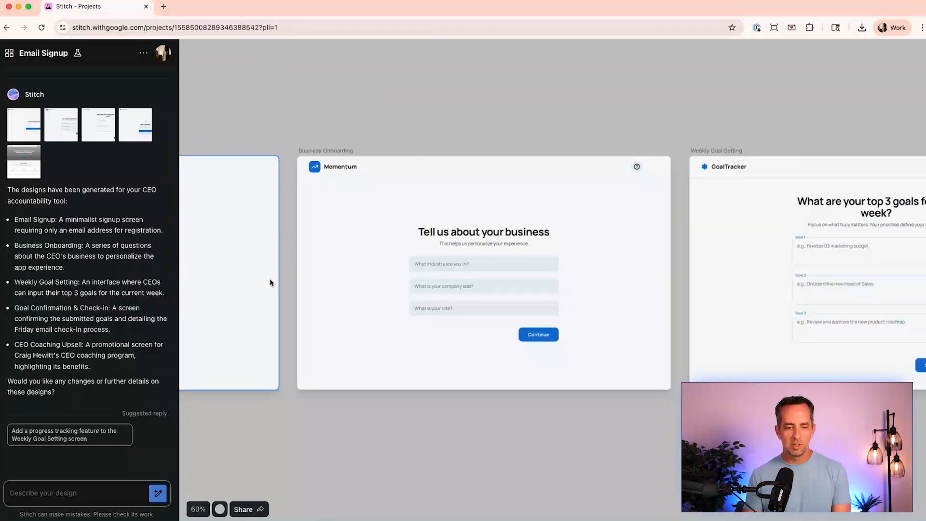
scroll(270, 279, right, 15)
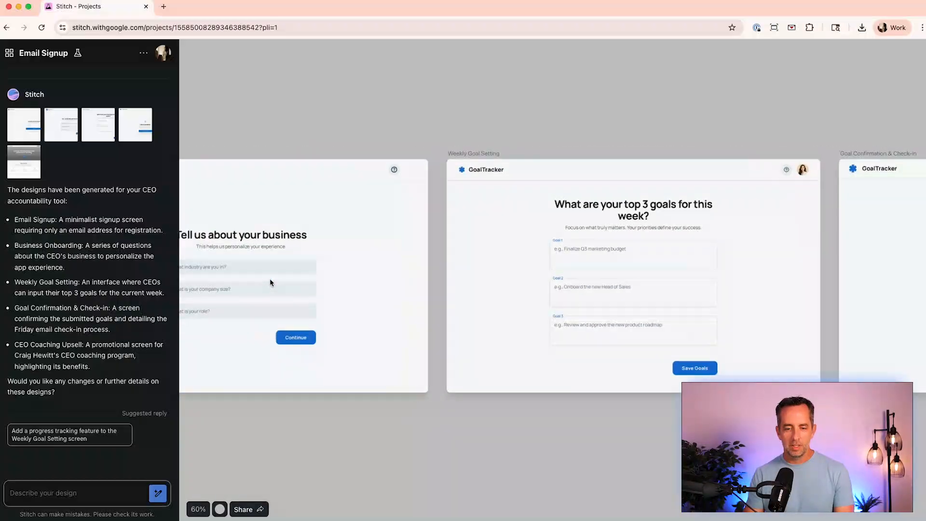
scroll(270, 280, left, 8)
click(371, 272)
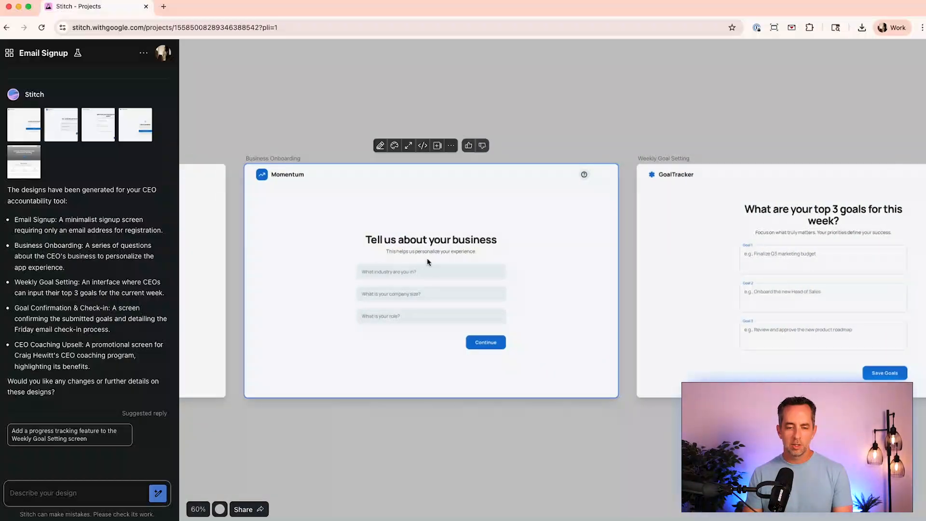
scroll(391, 301, up, 5)
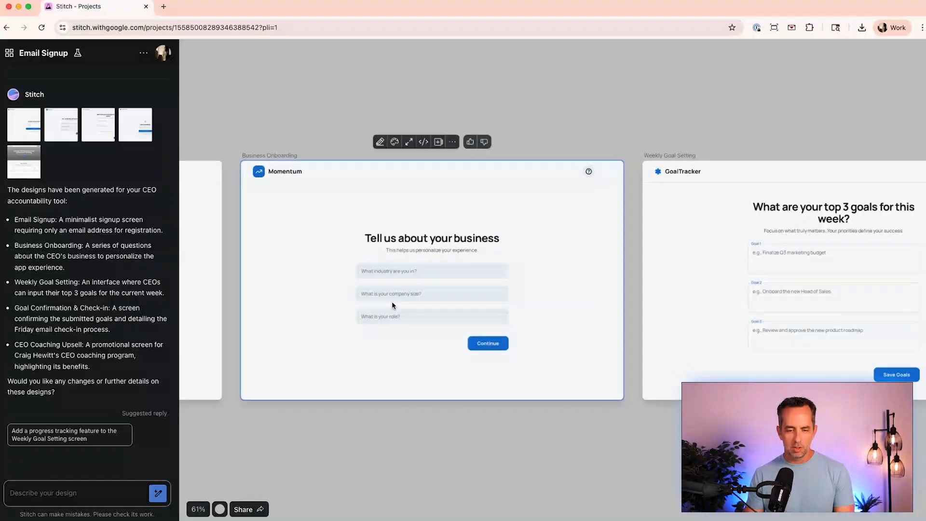
scroll(389, 328, right, 20)
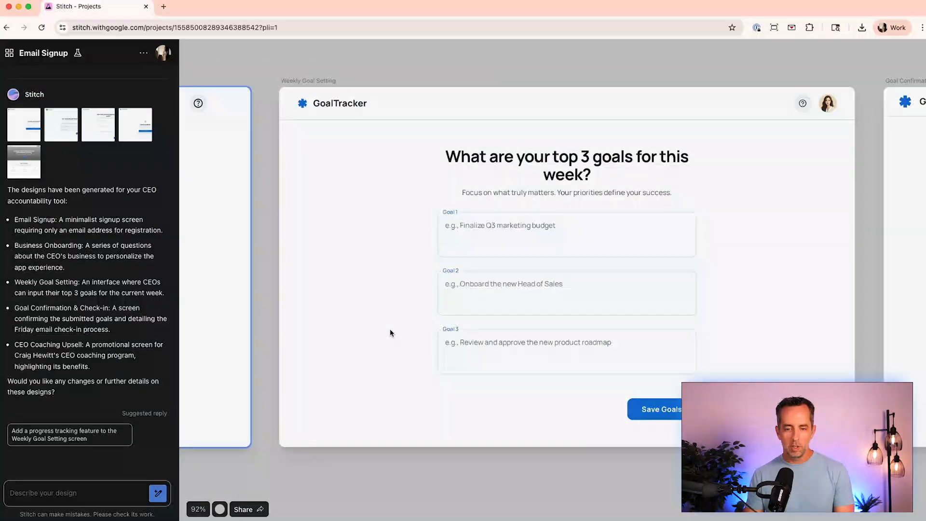
click(390, 333)
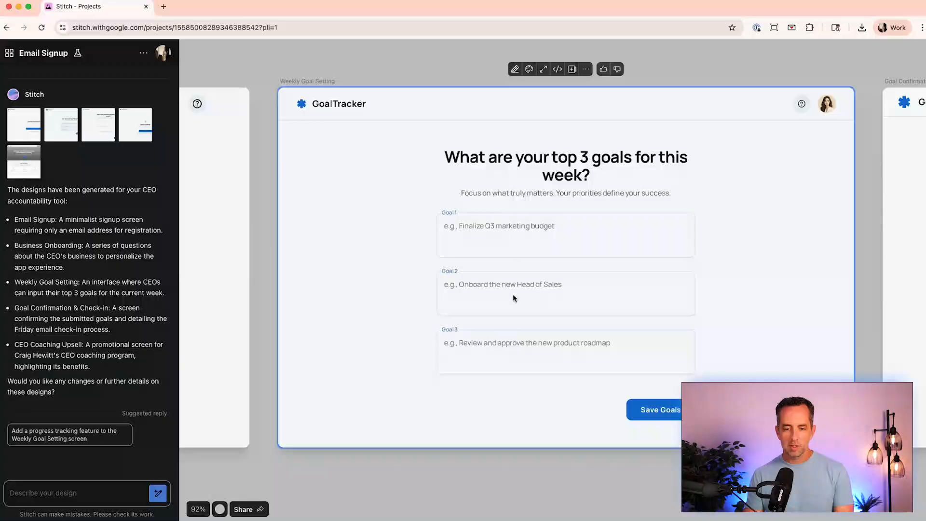
scroll(541, 359, right, 20)
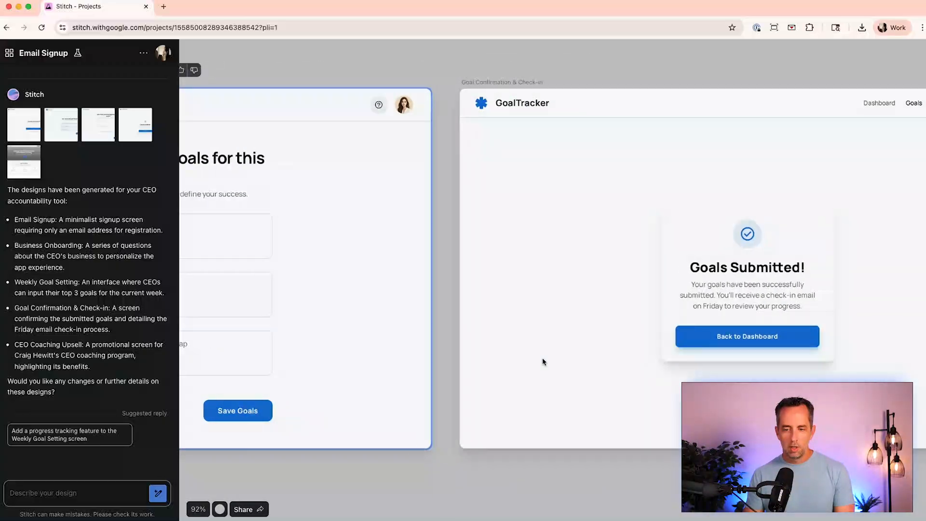
click(542, 359)
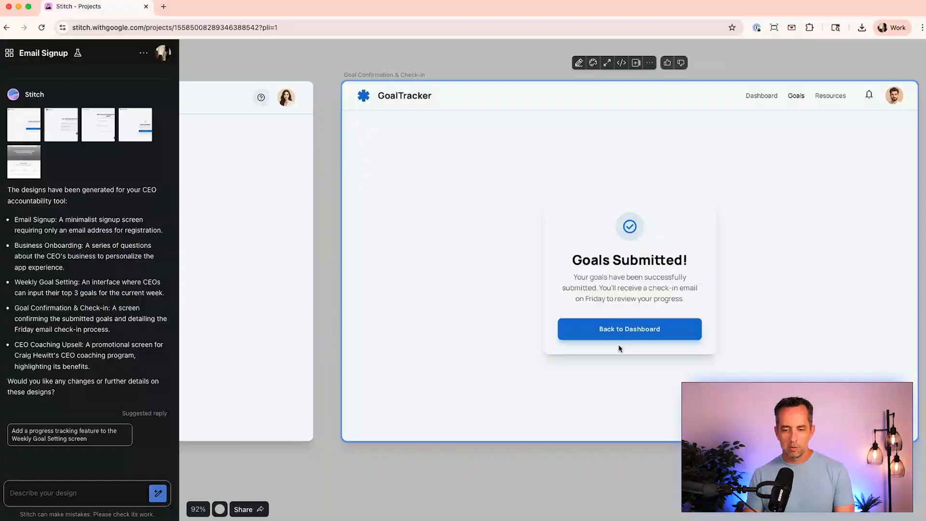
scroll(508, 342, right, 20)
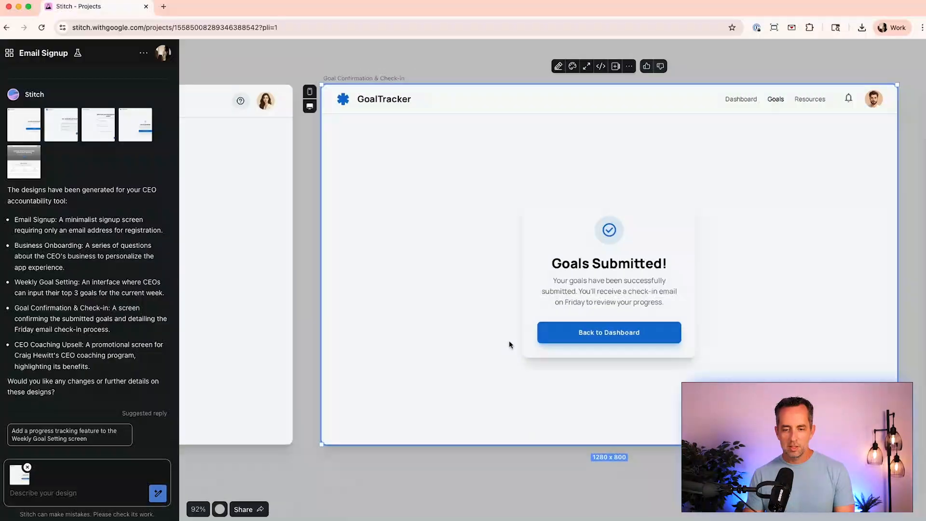
scroll(509, 344, right, 14)
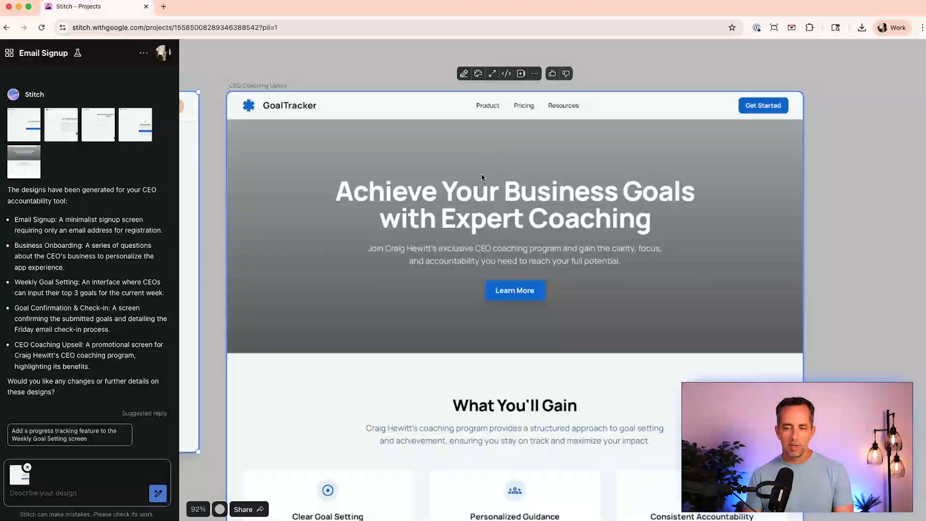
scroll(468, 296, down, 15)
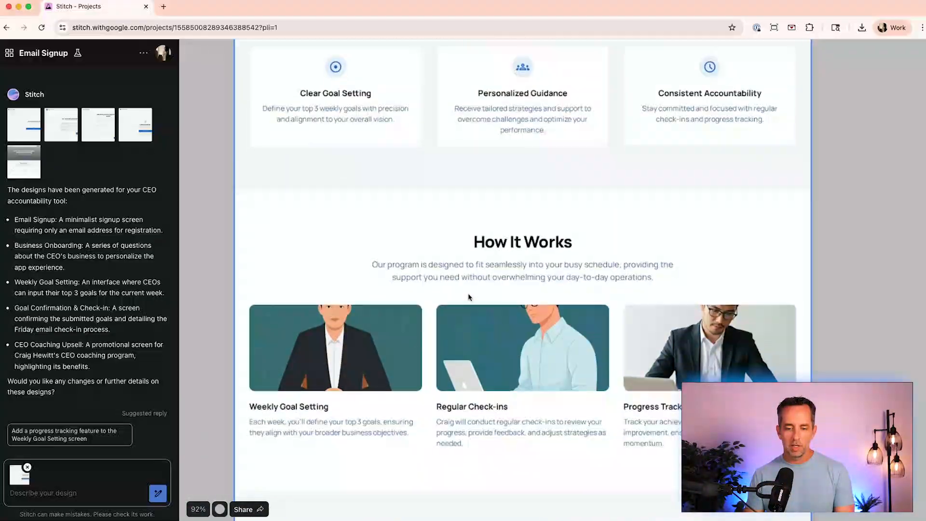
scroll(468, 295, down, 2)
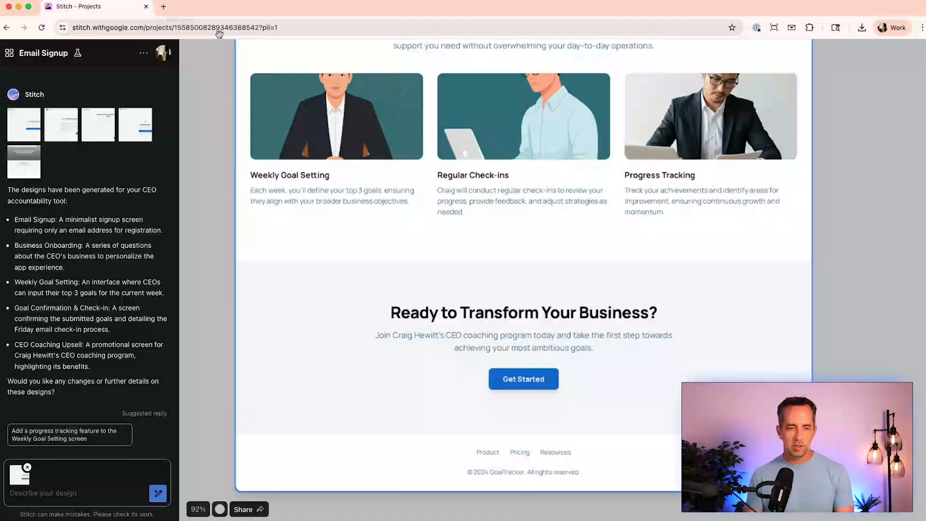
- Open stripe.com in a new browser tab and scroll through its homepage for design reference
click(164, 7)
text(stripe.com)
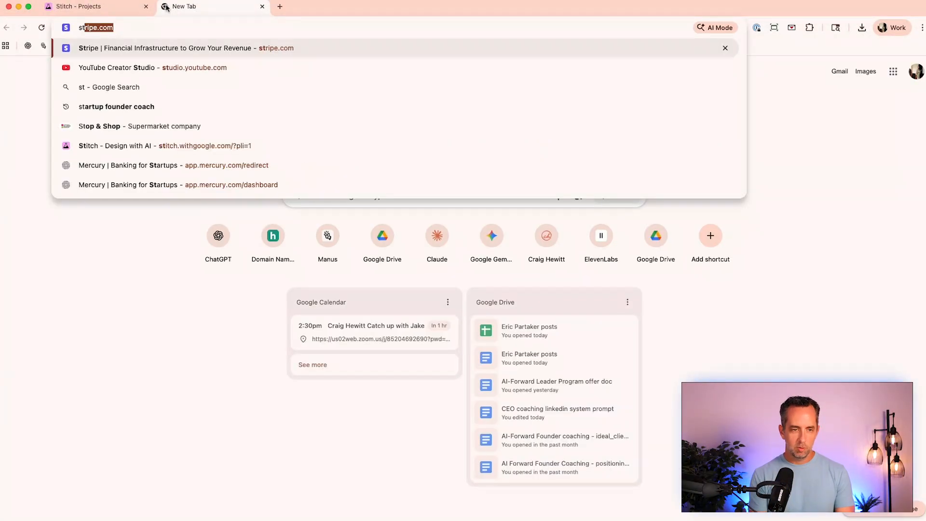
key(Return)
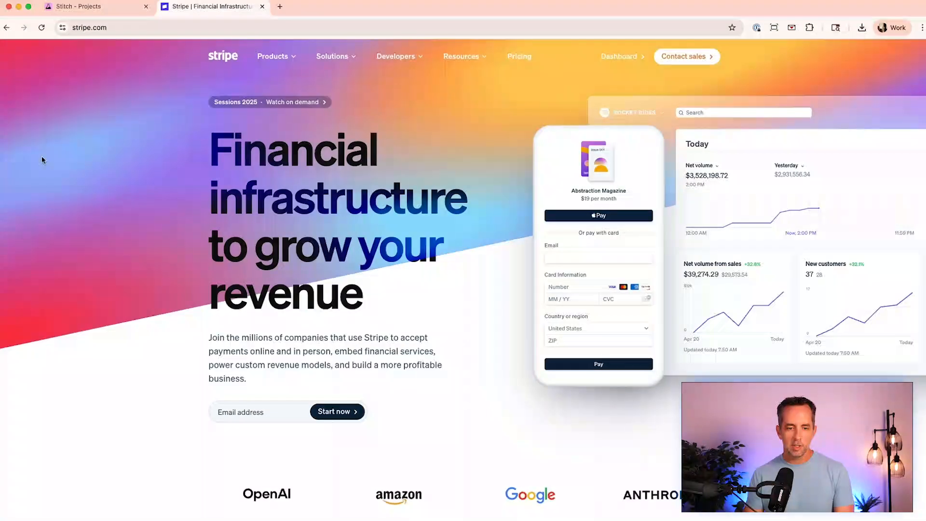
scroll(47, 191, down, 15)
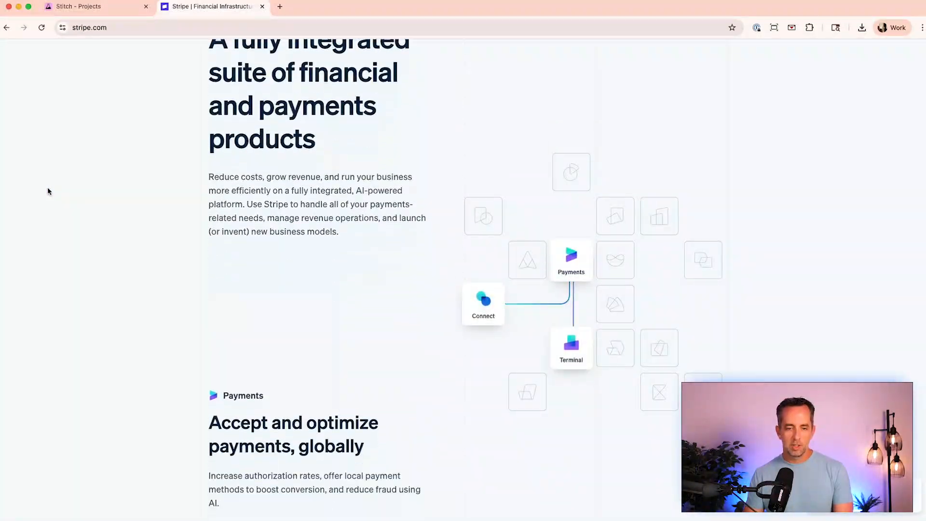
scroll(47, 191, down, 10)
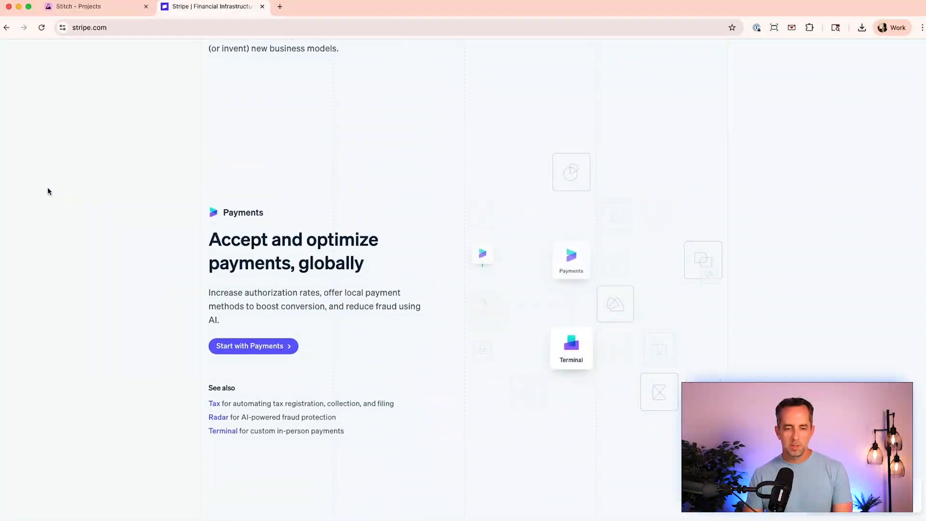
click(117, 23)
click(139, 228)
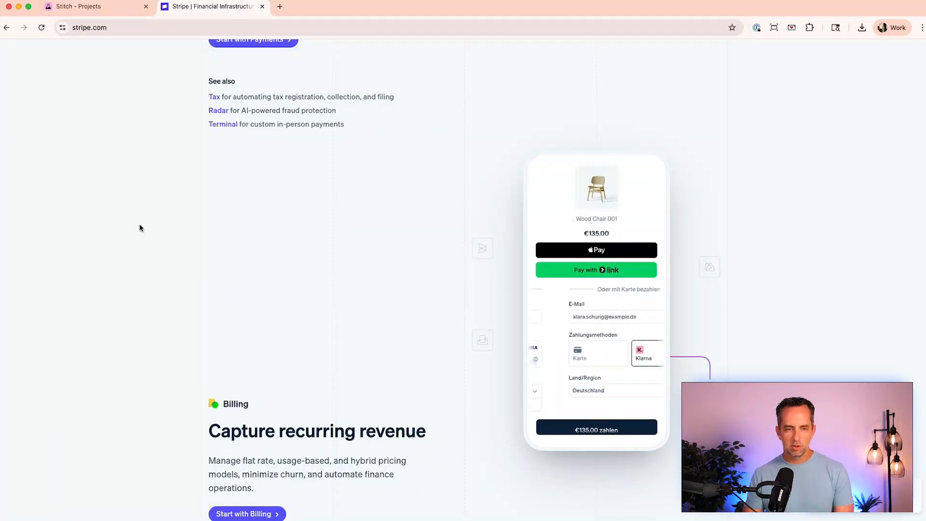
- Back in the Stitch project, ask it: "great, but make the design better. make it look like stripe.com"
click(83, 8)
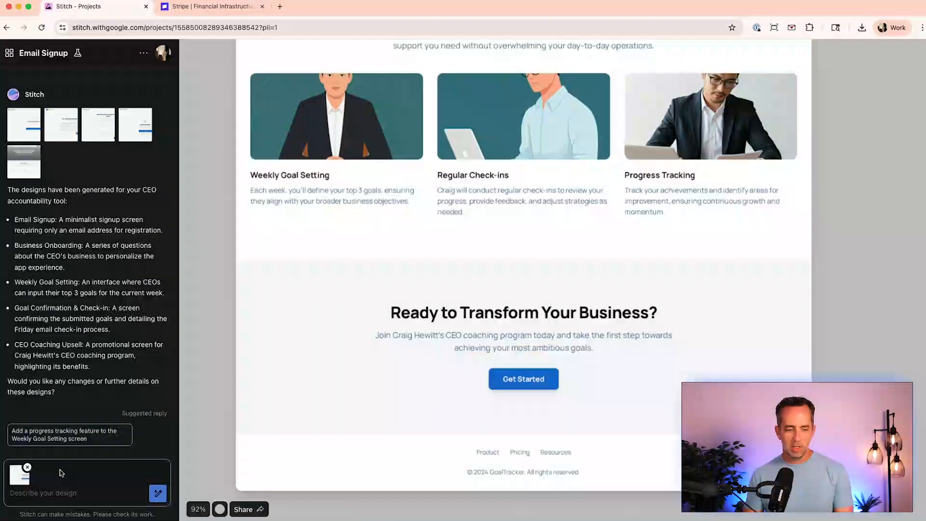
click(54, 497)
text(great, but make the d)
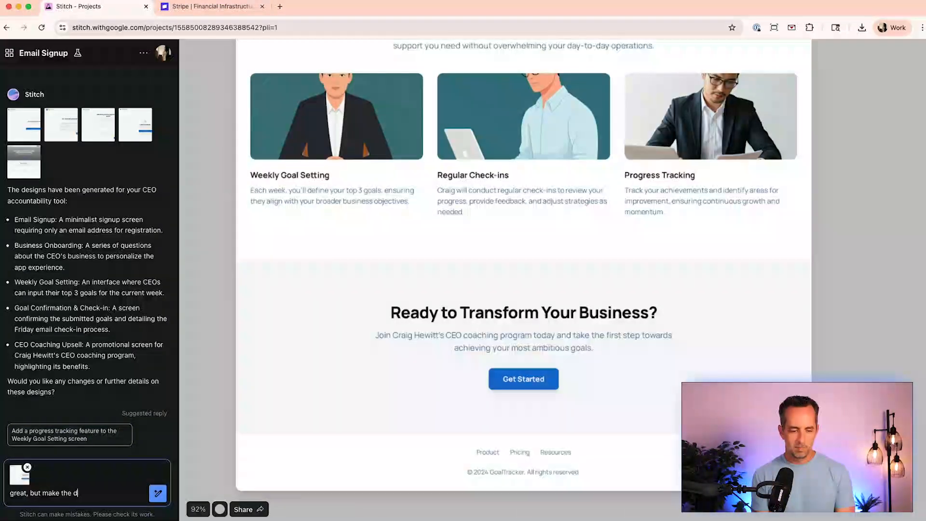
text(esign better. make it look like stripe.com)
key(Return)
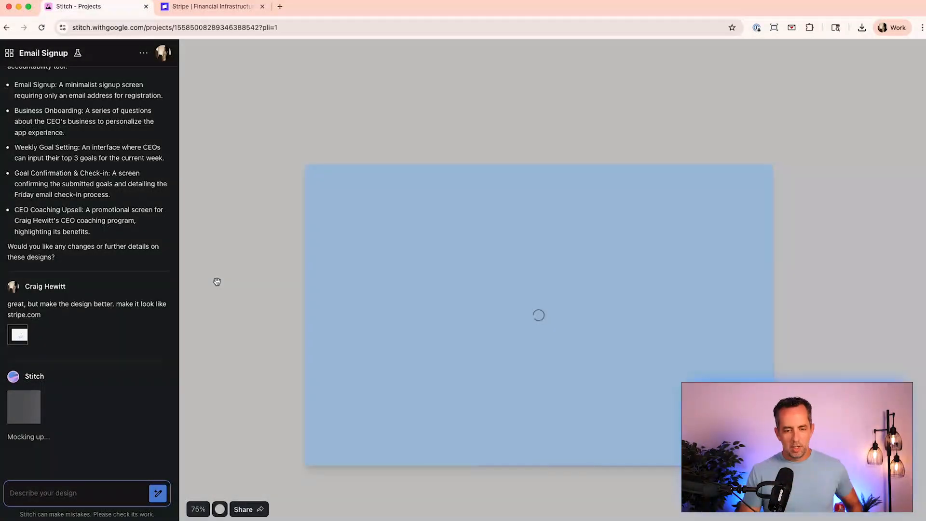
- Review the regenerated Goal Confirmation & Check-in screen alongside the original screens on the canvas
scroll(218, 328, down, 5)
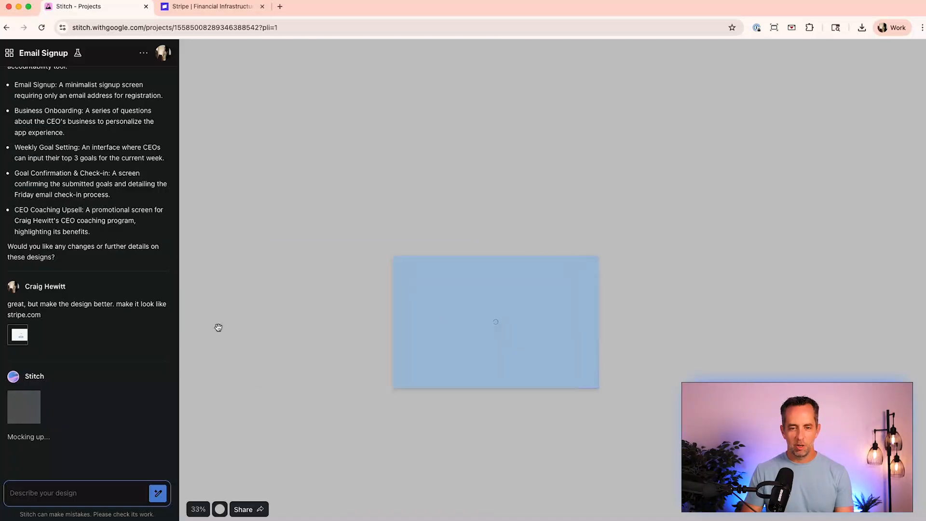
scroll(217, 327, down, 3)
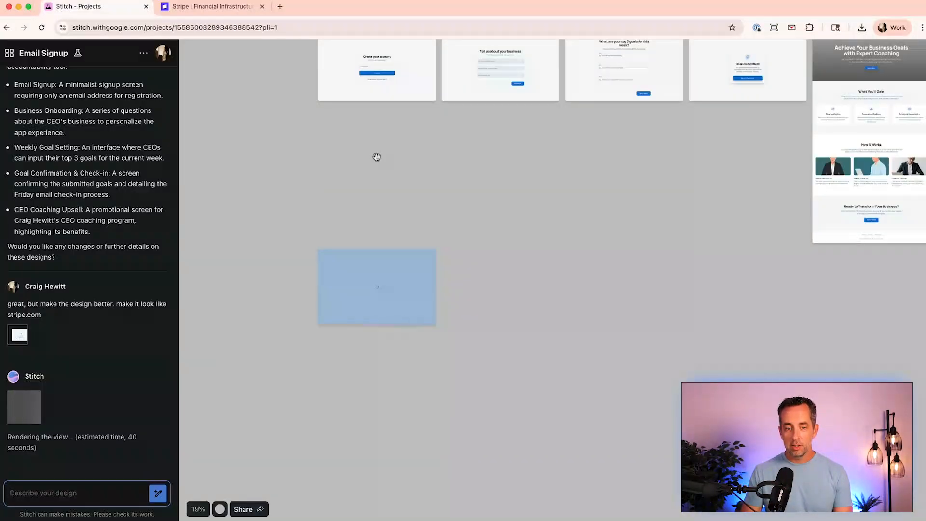
scroll(400, 173, up, 3)
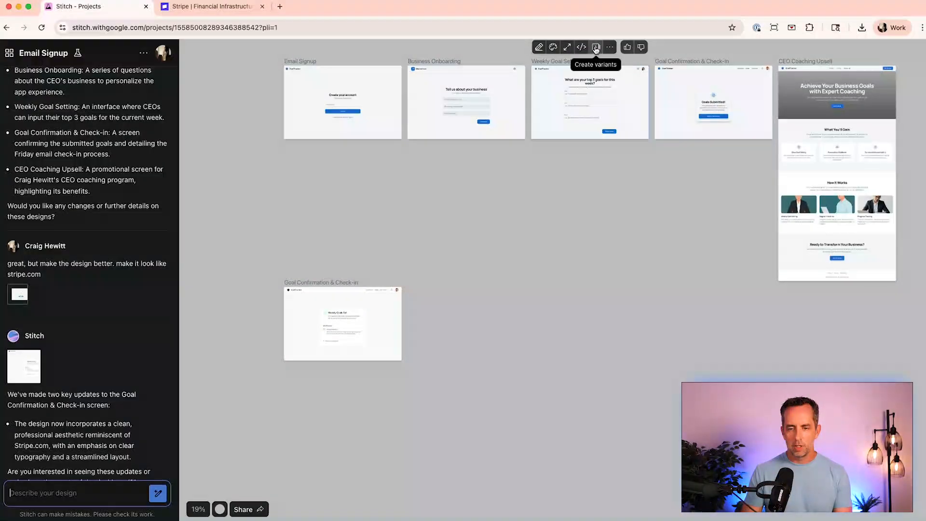
click(609, 47)
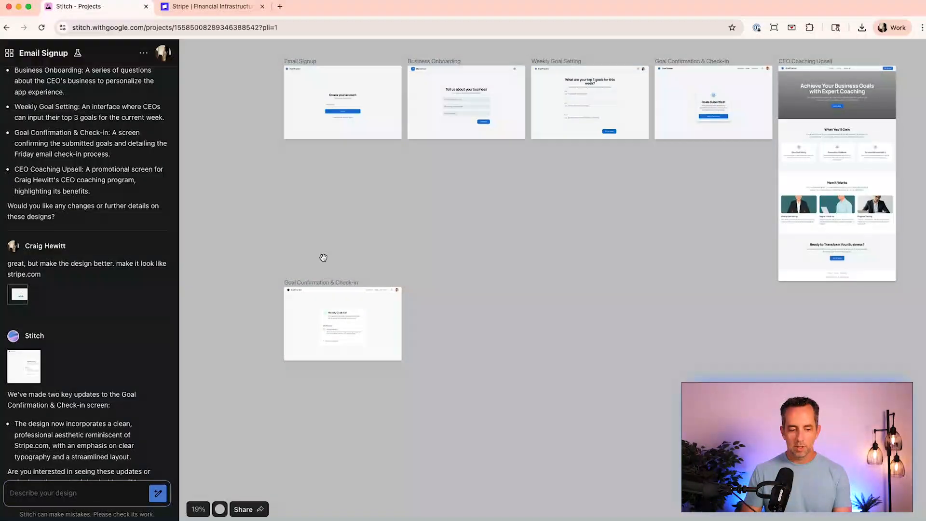
mouse_move(315, 347)
scroll(349, 331, up, 10)
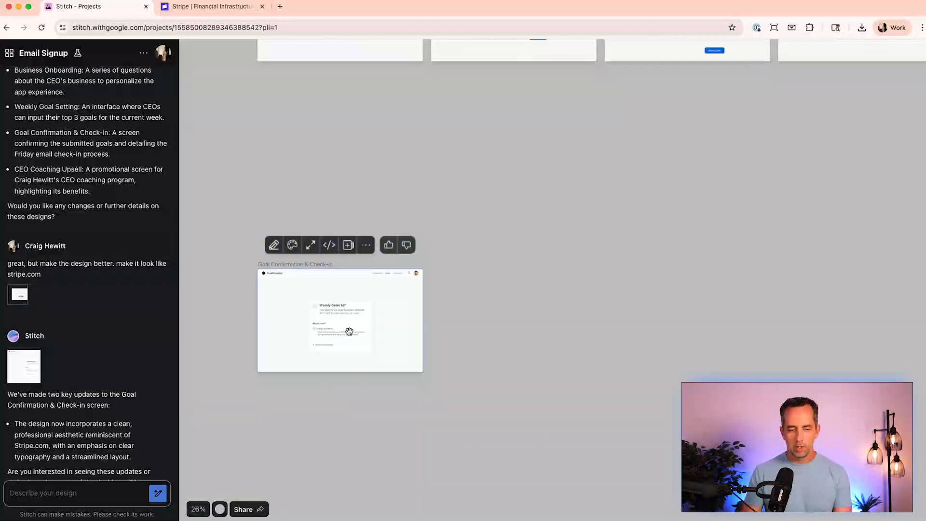
scroll(349, 331, up, 3)
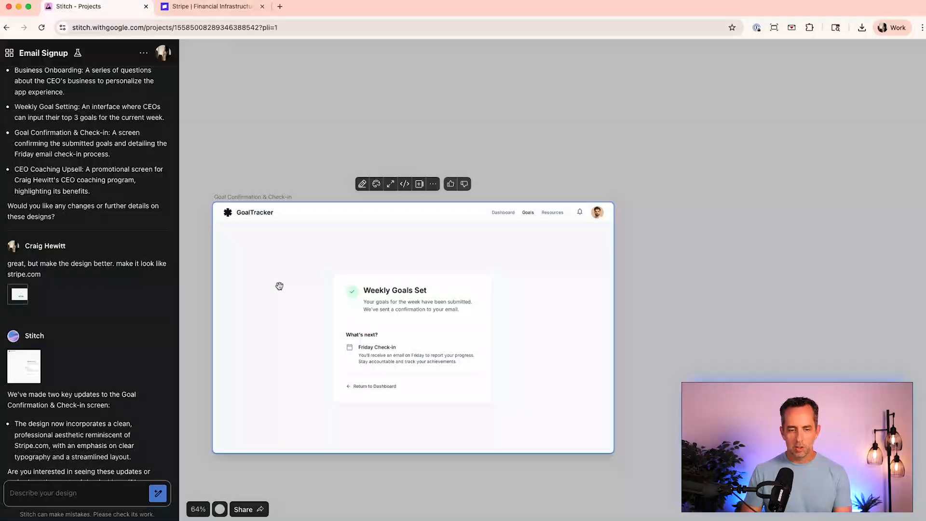
scroll(291, 302, down, 2)
scroll(291, 302, up, 10)
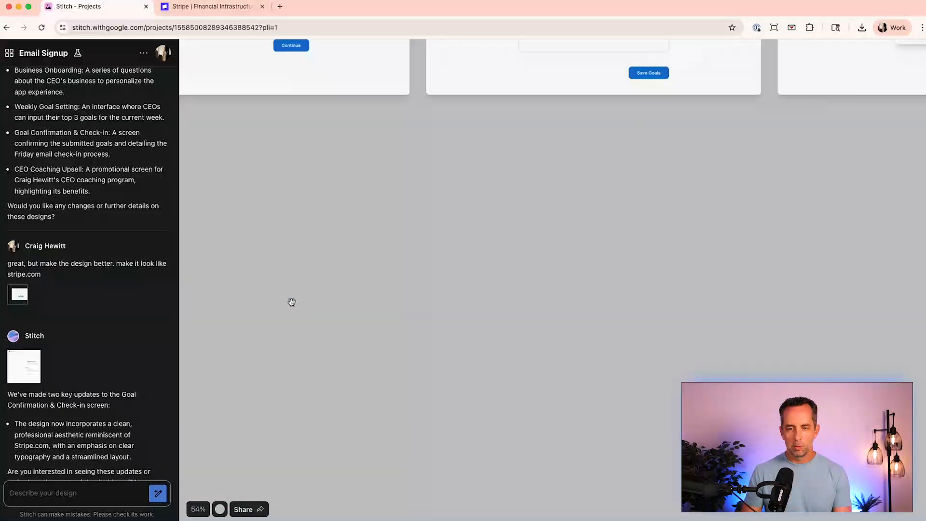
scroll(291, 302, down, 3)
scroll(291, 302, up, 5)
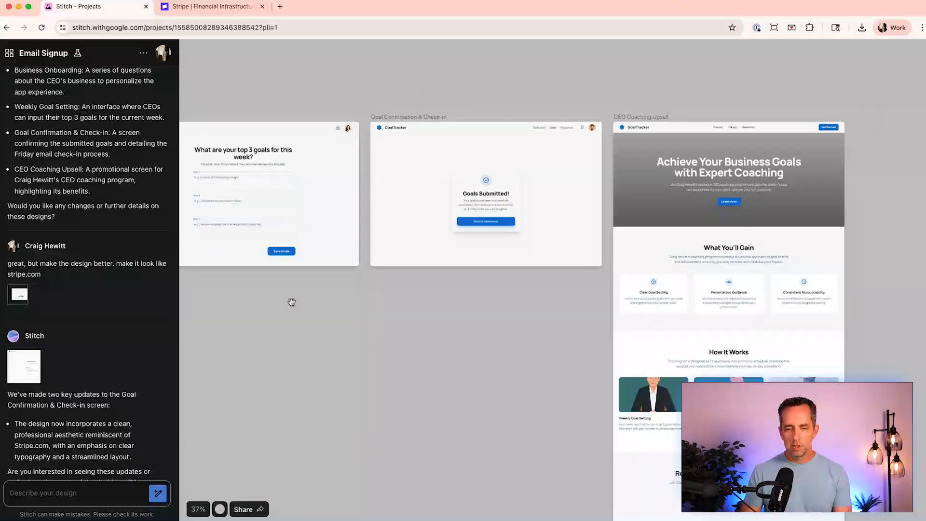
click(437, 196)
scroll(438, 197, up, 3)
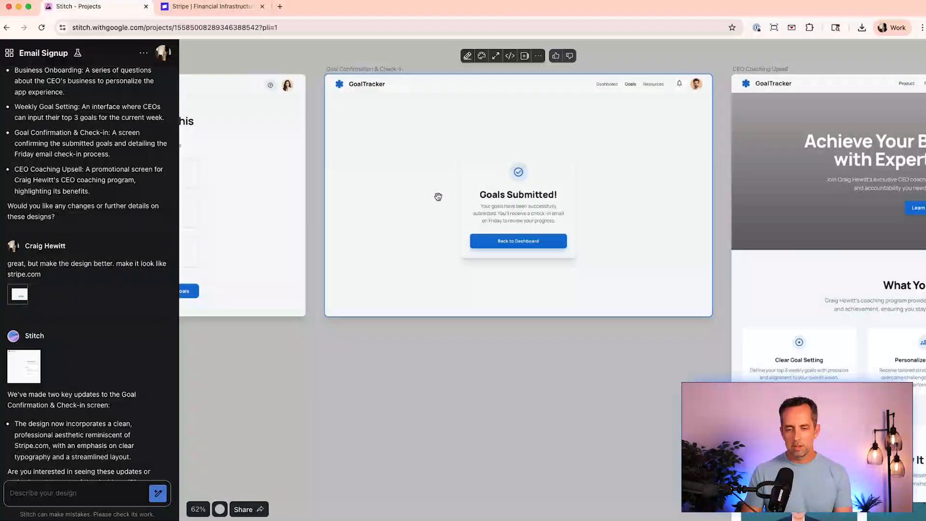
scroll(437, 196, down, 5)
scroll(438, 197, left, 6)
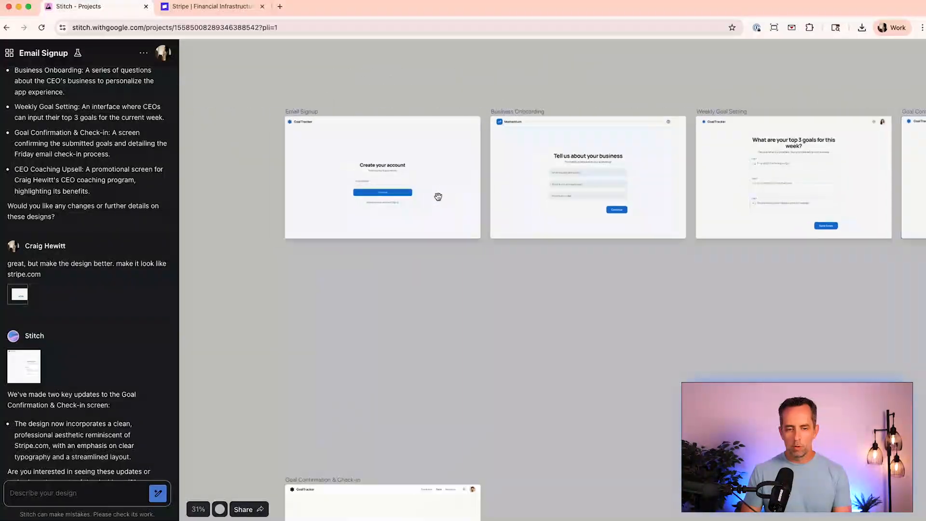
scroll(438, 196, down, 5)
scroll(437, 196, down, 7)
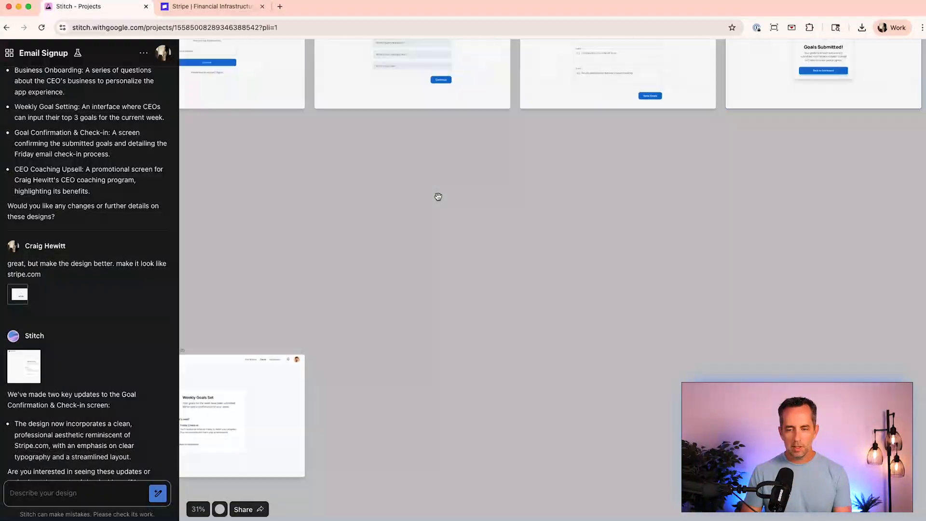
- Select the CEO Coaching Upsell screen and ask Stitch: "make this in dark mode. user dark gray, black, and a purple color. add hand drawn illustrations instead of cartoon style"
click(559, 80)
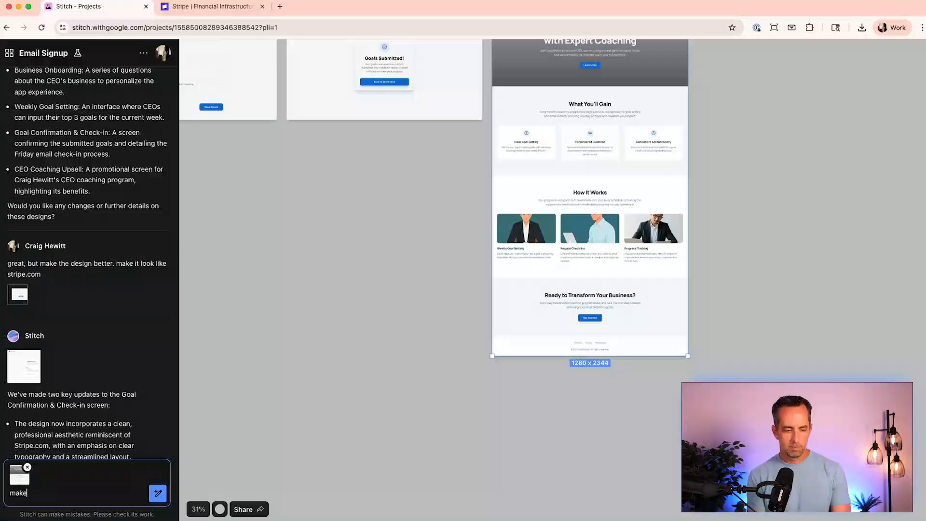
text(ray, black, and a purple color.  add hand d)
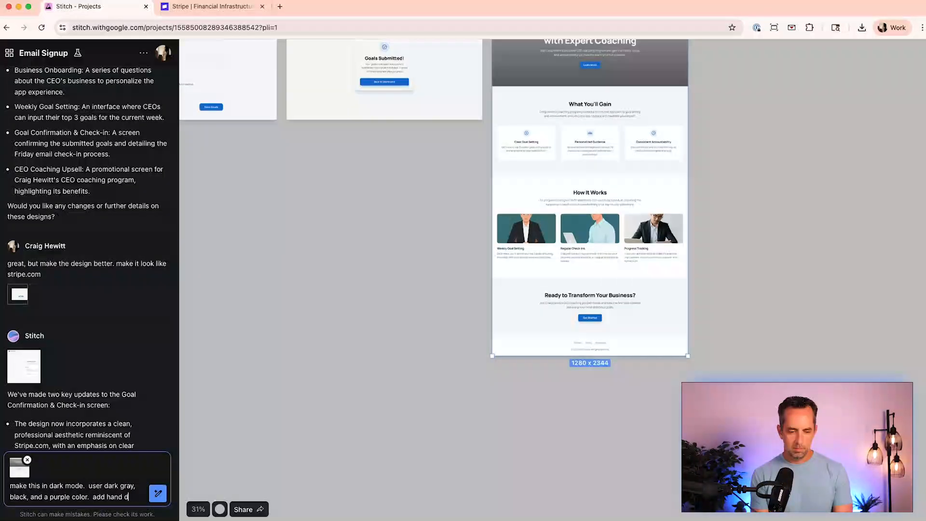
text(rawn in)
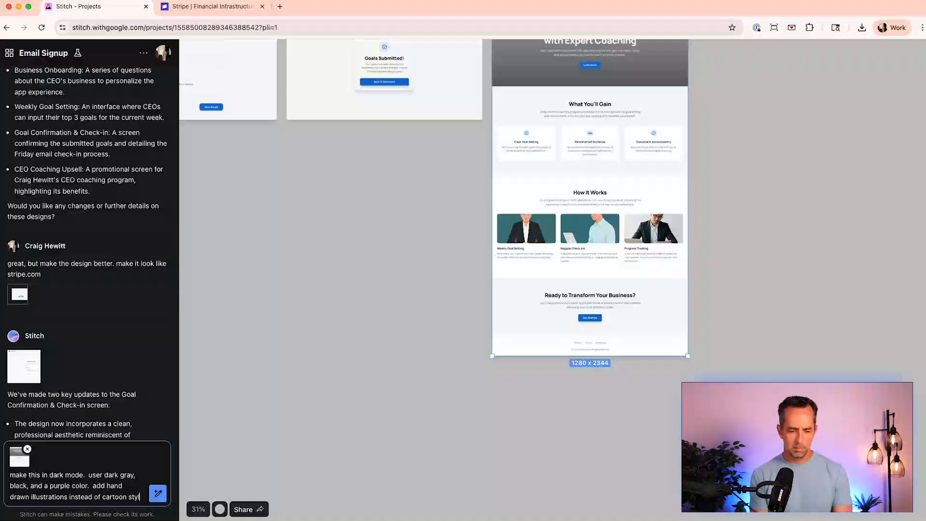
text(e)
key(Return)
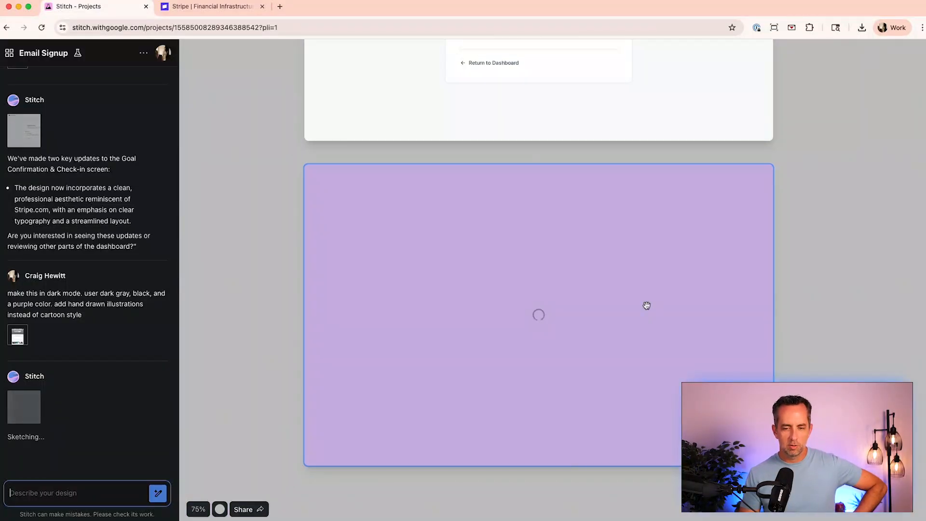
- Browse the canvas while the dark-mode CEO Coaching Upsell screen is being generated
scroll(646, 306, right, 15)
scroll(646, 305, up, 3)
scroll(646, 306, right, 15)
scroll(646, 305, up, 3)
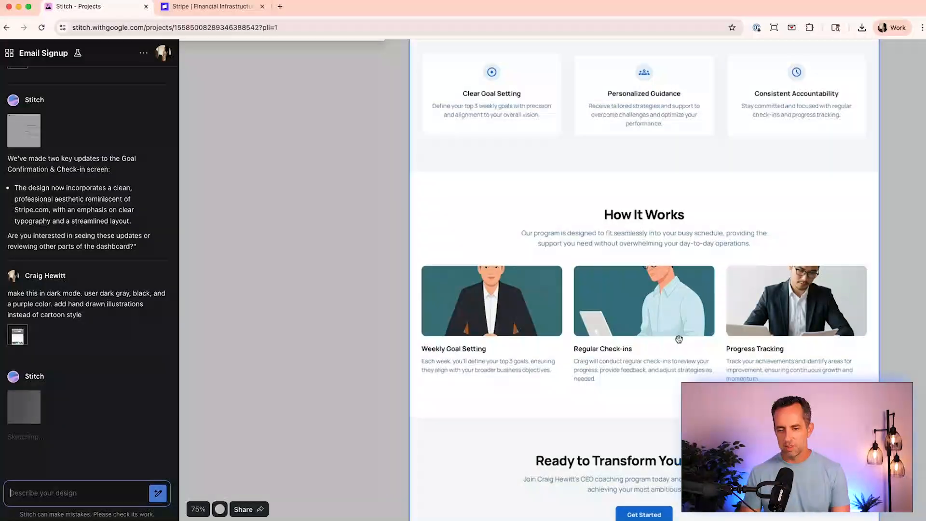
scroll(678, 339, up, 7)
scroll(671, 343, down, 5)
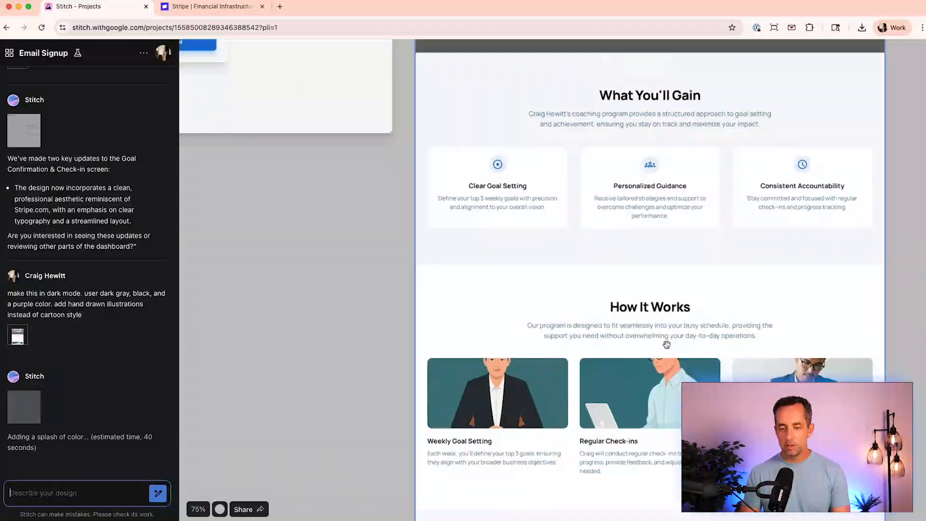
scroll(666, 344, down, 5)
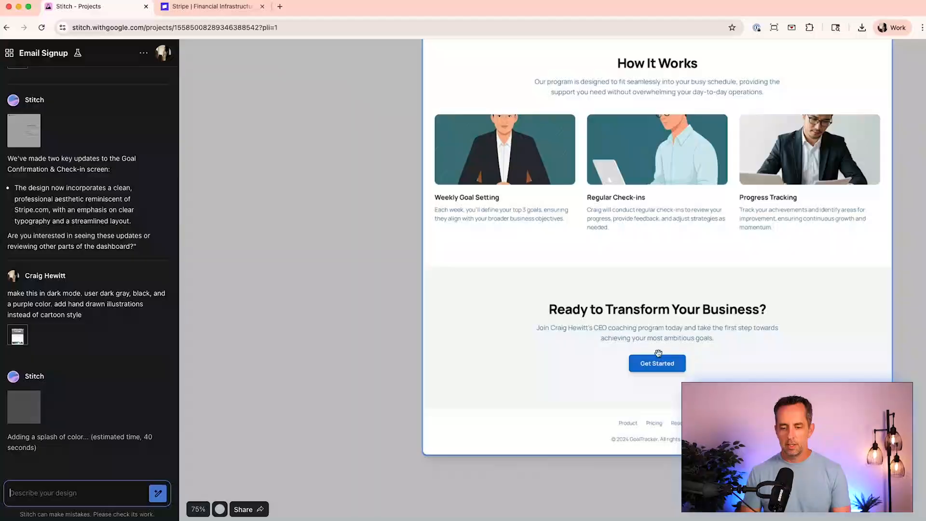
scroll(673, 395, down, 10)
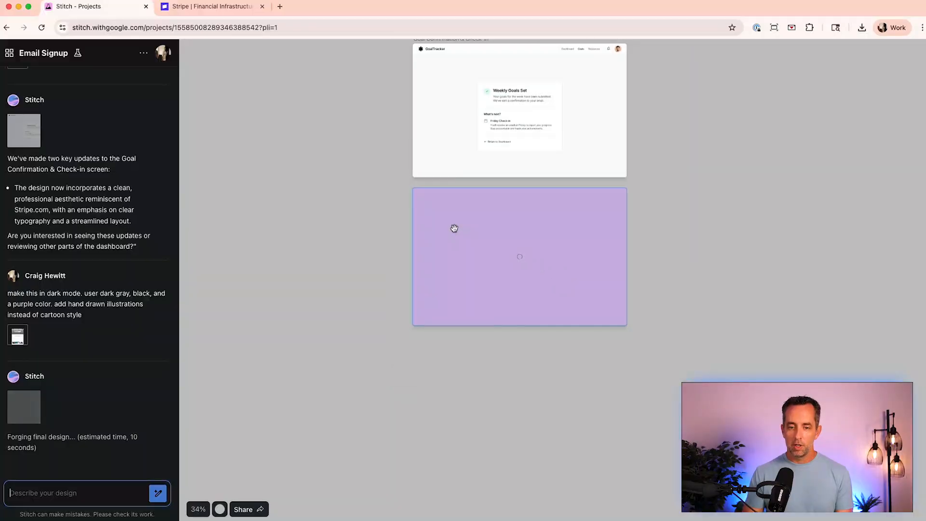
scroll(454, 228, up, 7)
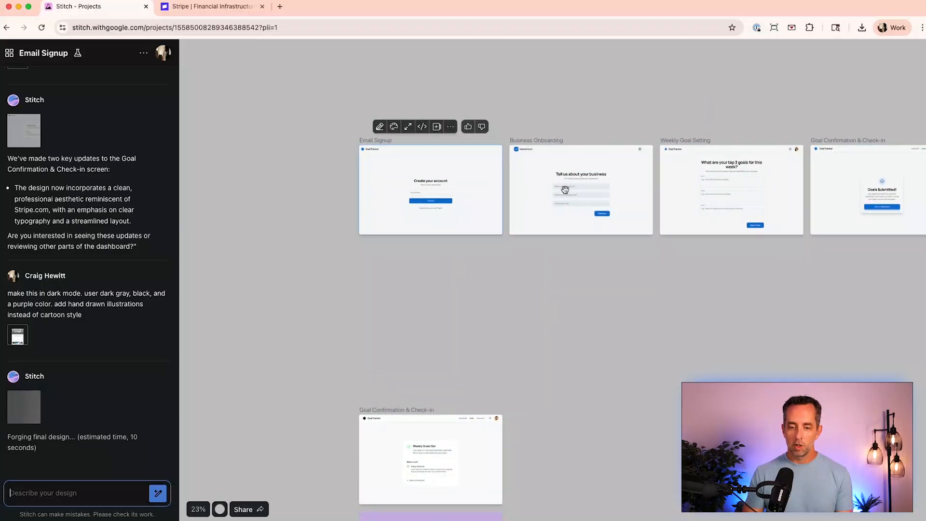
scroll(334, 269, down, 8)
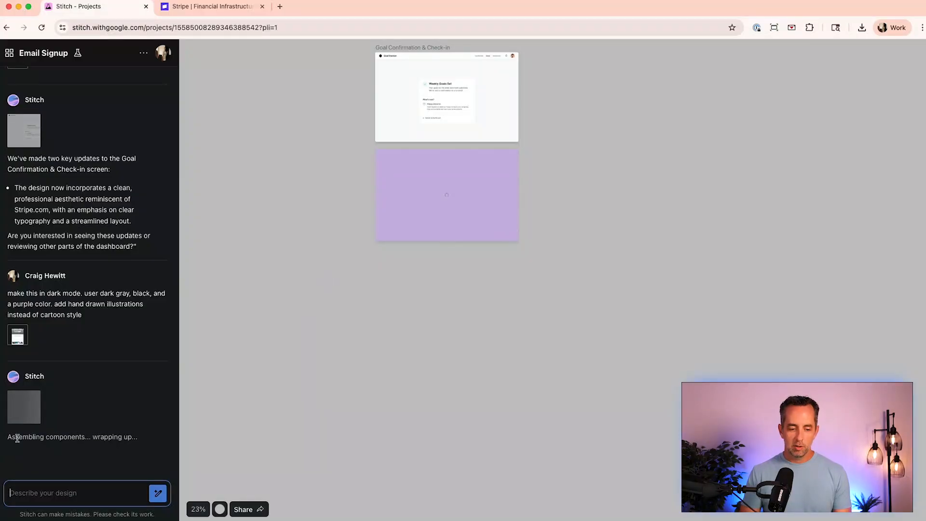
scroll(304, 315, up, 1)
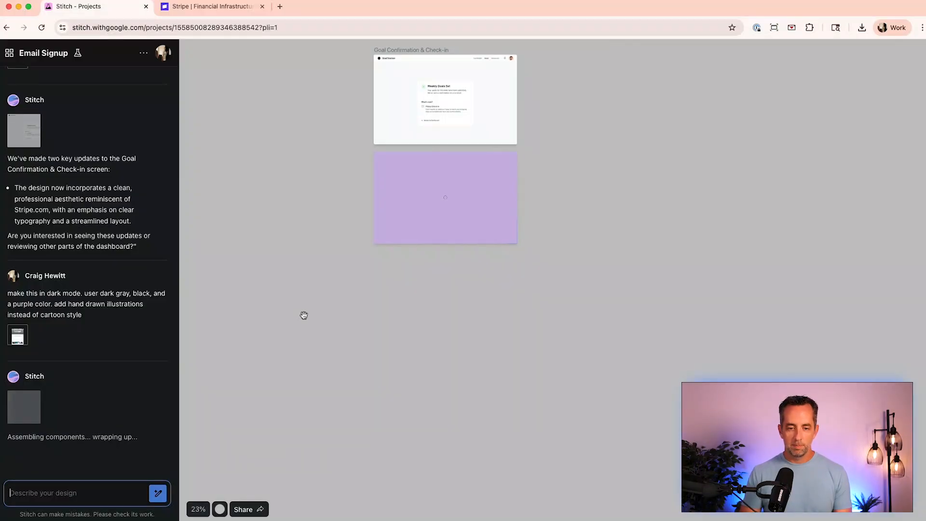
- Review the regenerated dark-mode CEO Coaching Upsell screen section by section, from hero to footer
drag(261, 299, 324, 301)
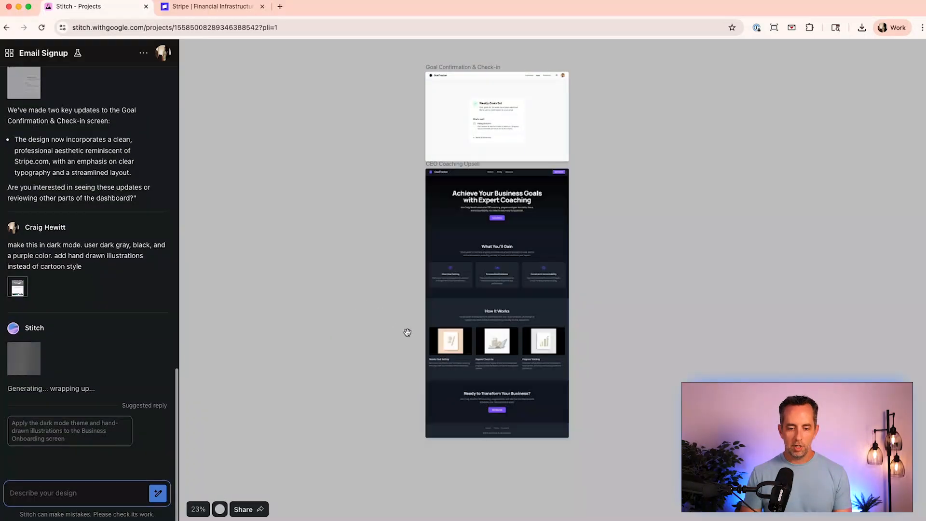
scroll(407, 332, up, 5)
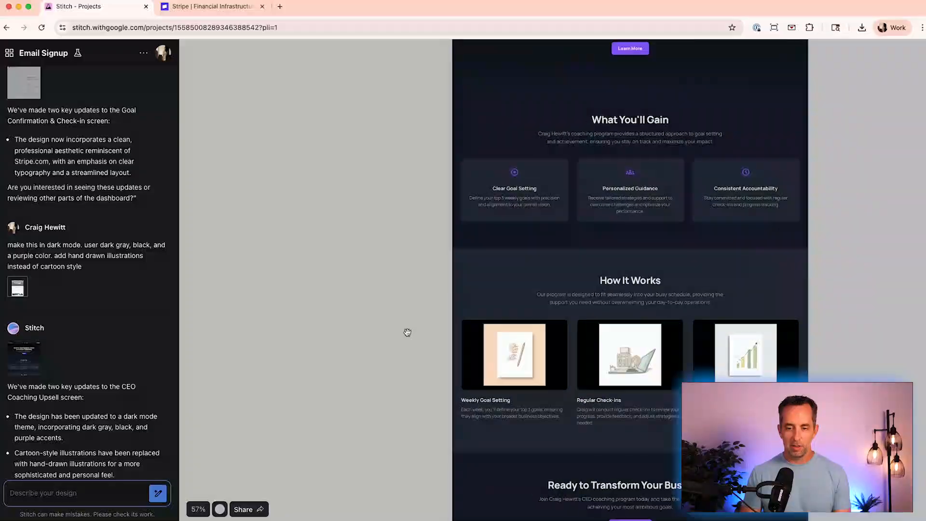
scroll(408, 332, up, 1)
scroll(407, 332, right, 2)
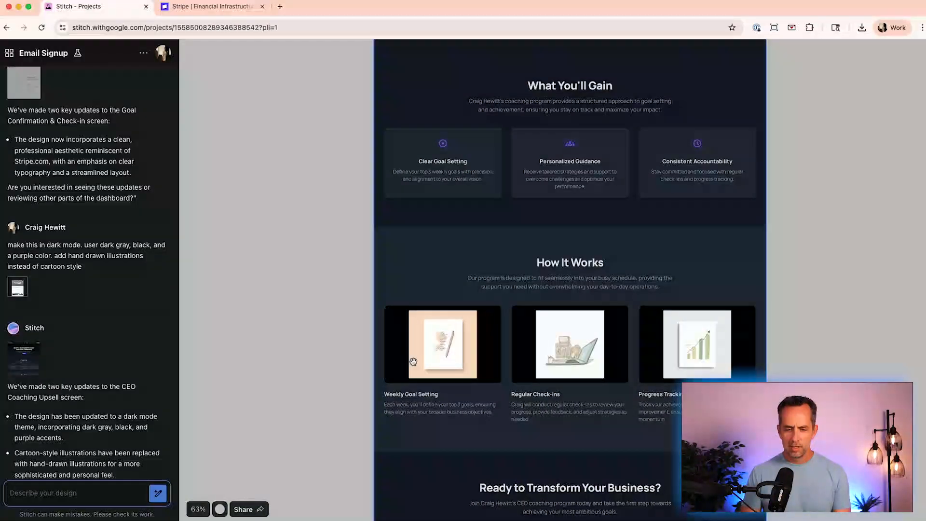
scroll(413, 362, up, 3)
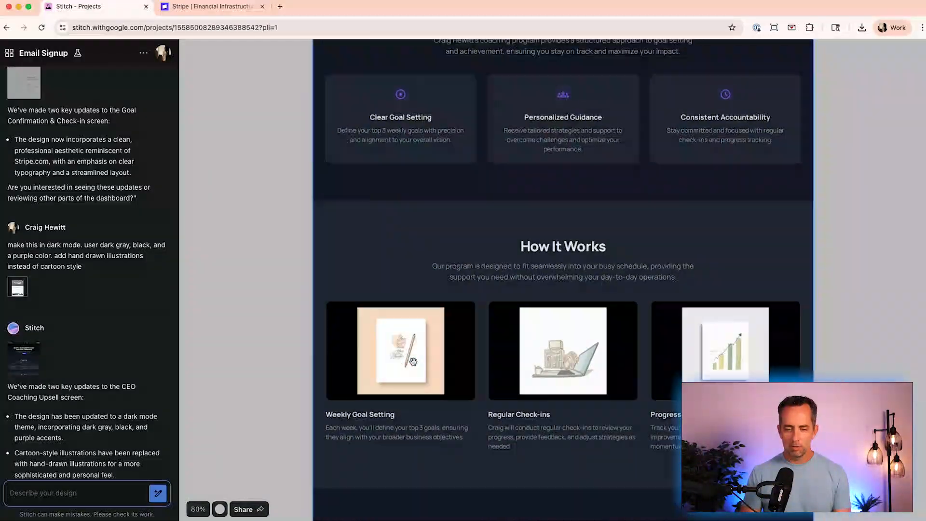
scroll(413, 362, right, 1)
scroll(413, 361, down, 5)
scroll(413, 361, left, 1)
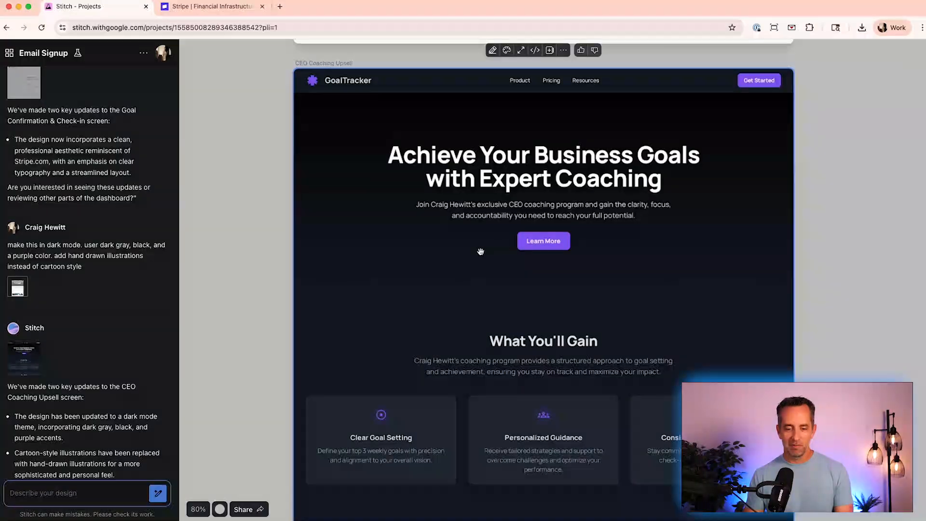
scroll(480, 251, down, 10)
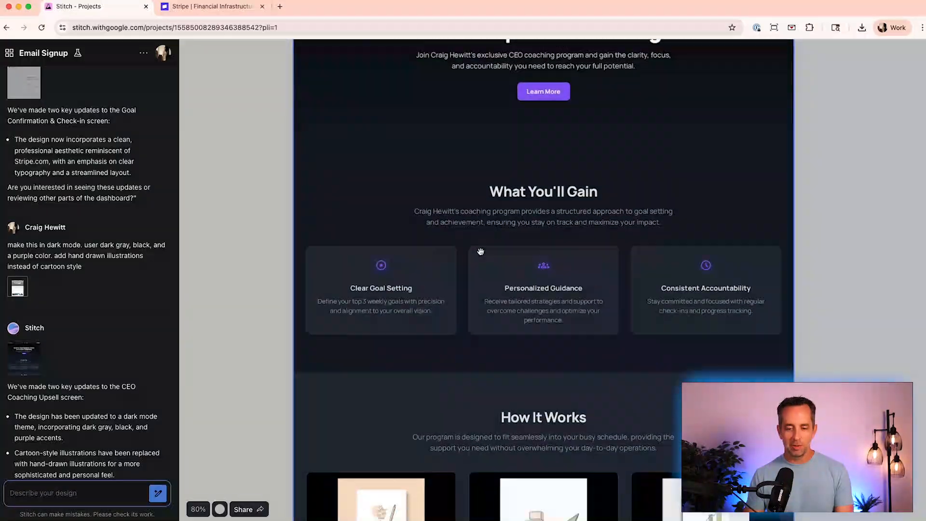
scroll(480, 251, down, 7)
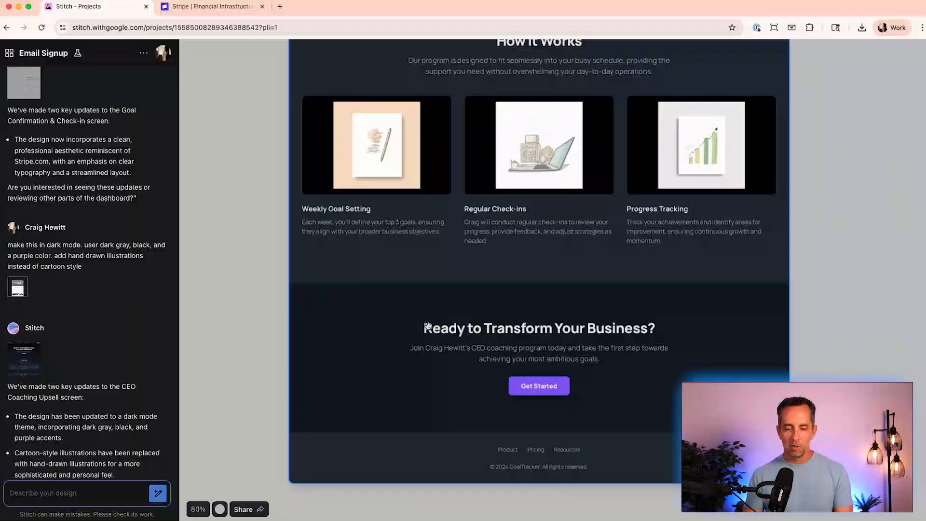
scroll(467, 342, up, 2)
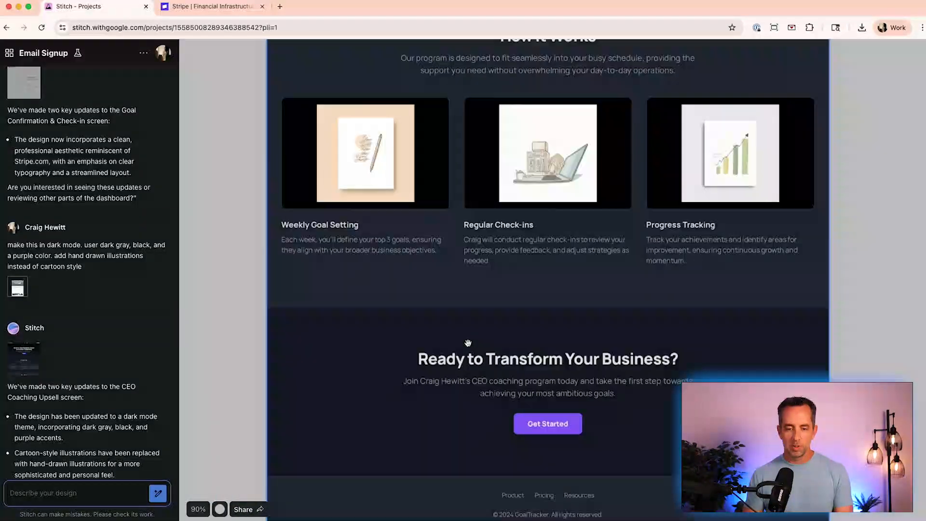
scroll(467, 343, up, 20)
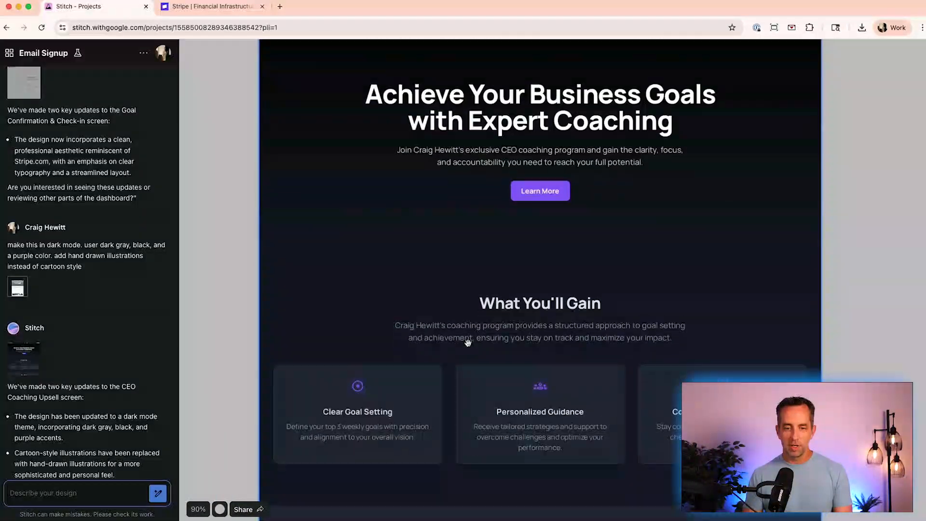
scroll(468, 342, up, 2)
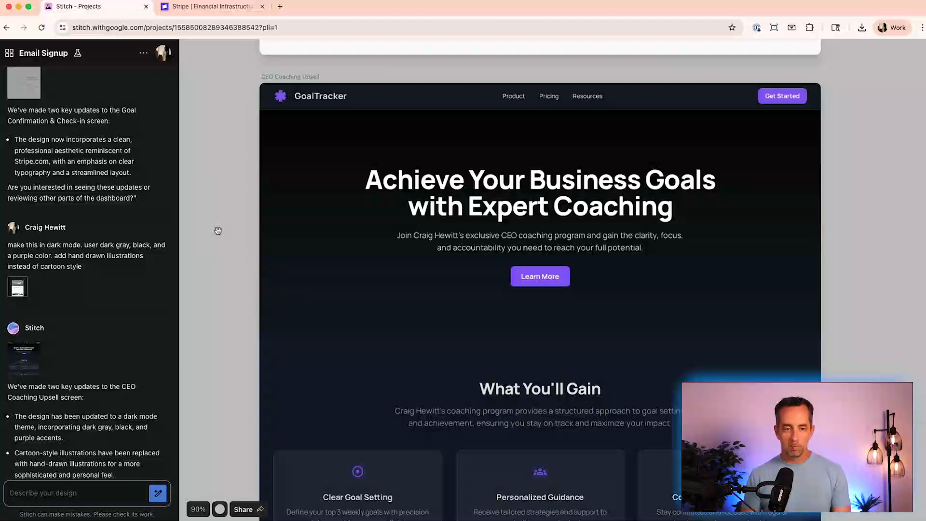
scroll(218, 231, down, 5)
- Ask Stitch: "great, now make all the other pages in that same dark profile, and with the purple accent color."
scroll(218, 231, up, 10)
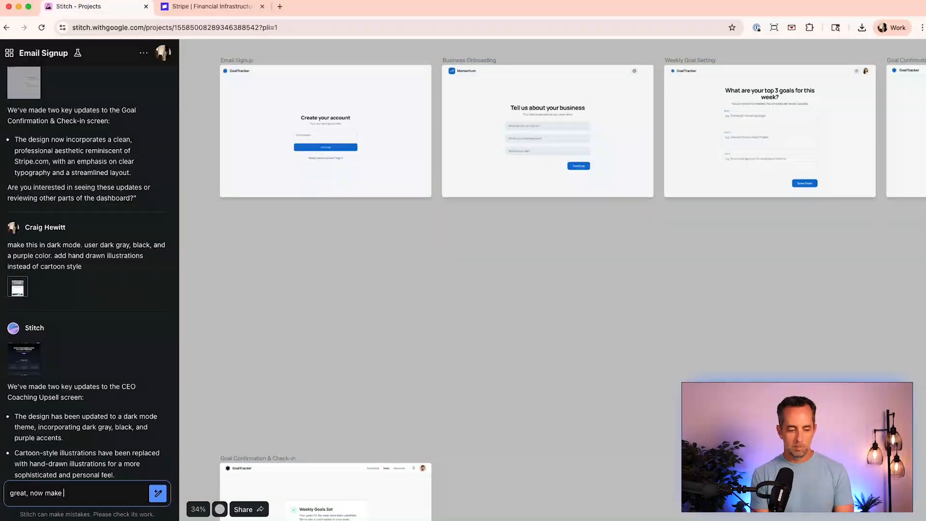
text(ages in that ds)
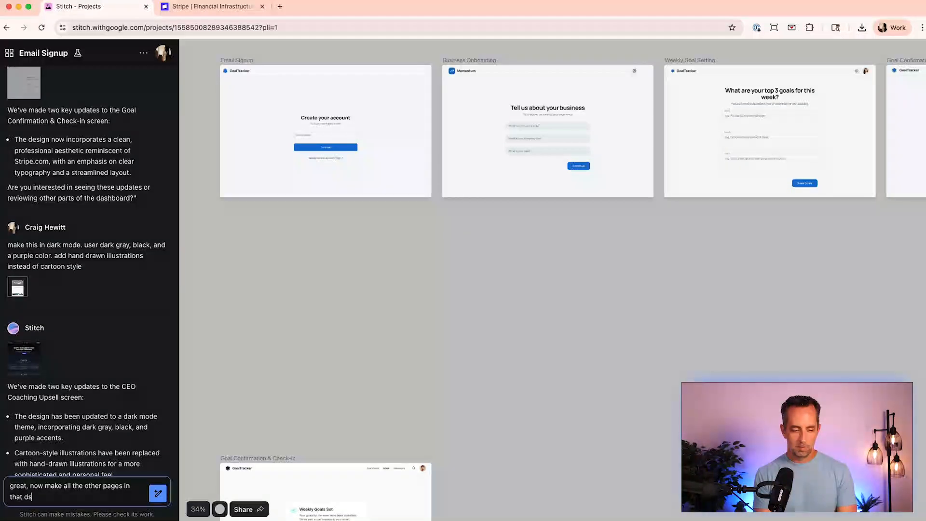
text(urple a)
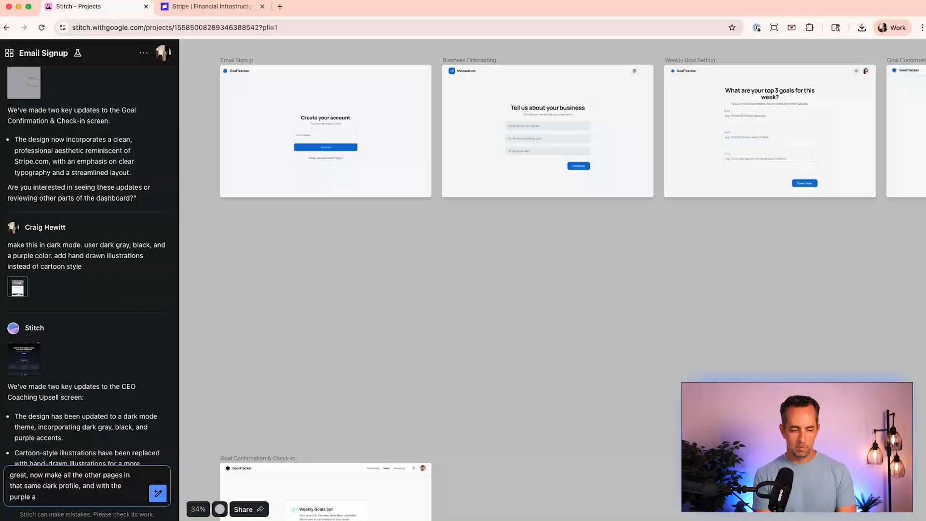
text(ccent color.)
key(Return)
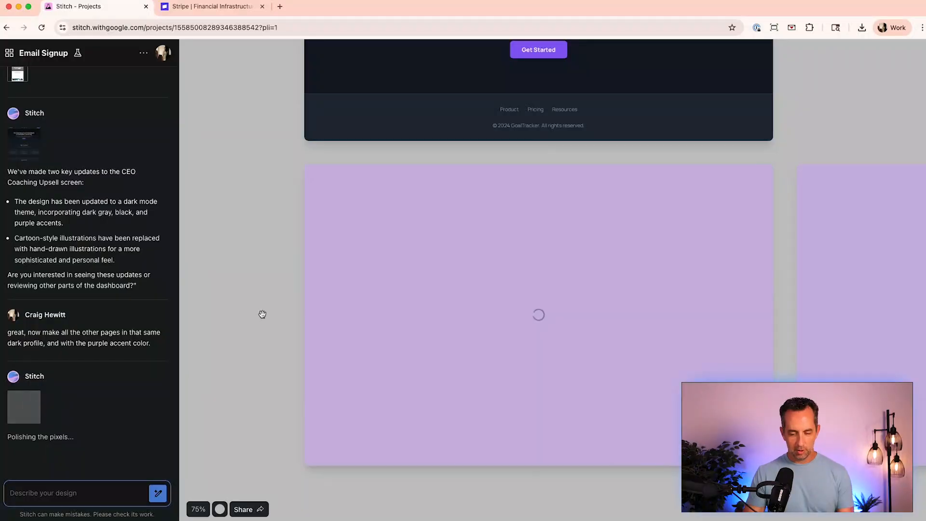
- Browse the canvas while the other pages regenerate in the dark style
scroll(262, 313, down, 5)
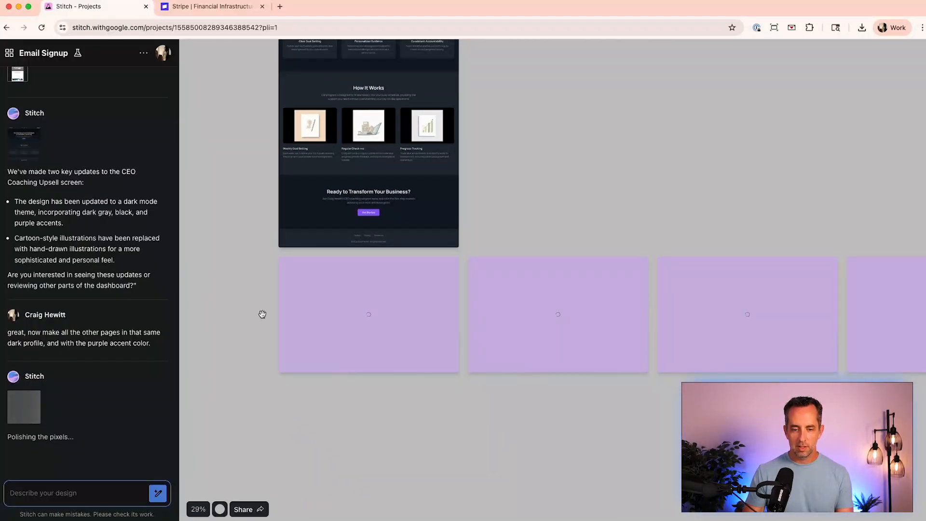
scroll(262, 314, down, 3)
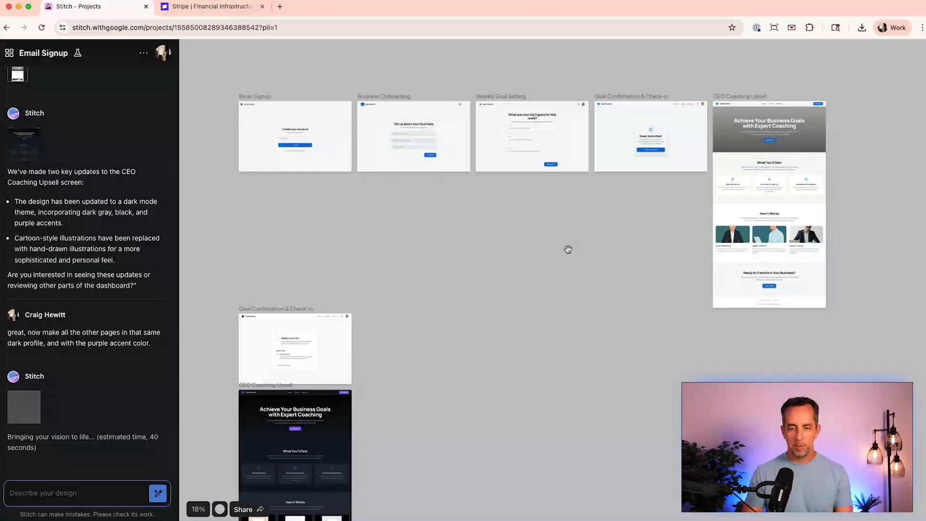
scroll(568, 249, down, 7)
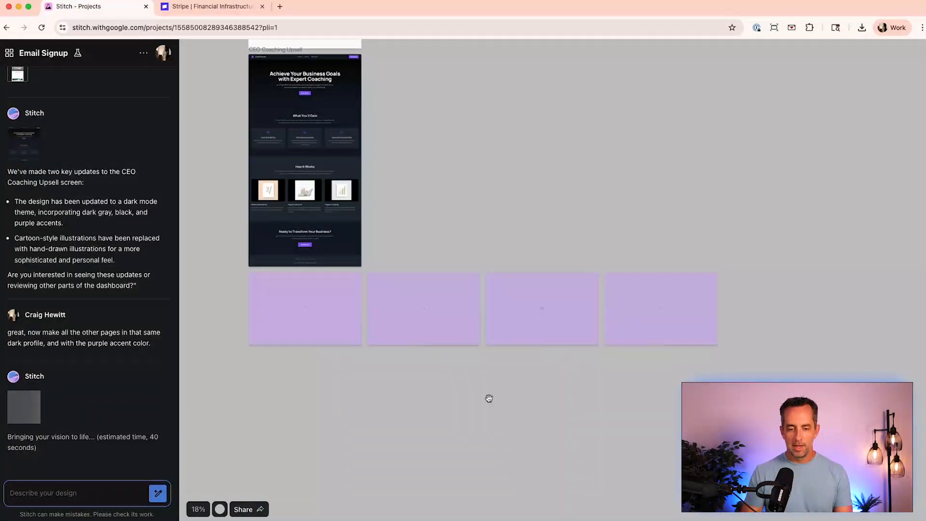
scroll(488, 397, up, 2)
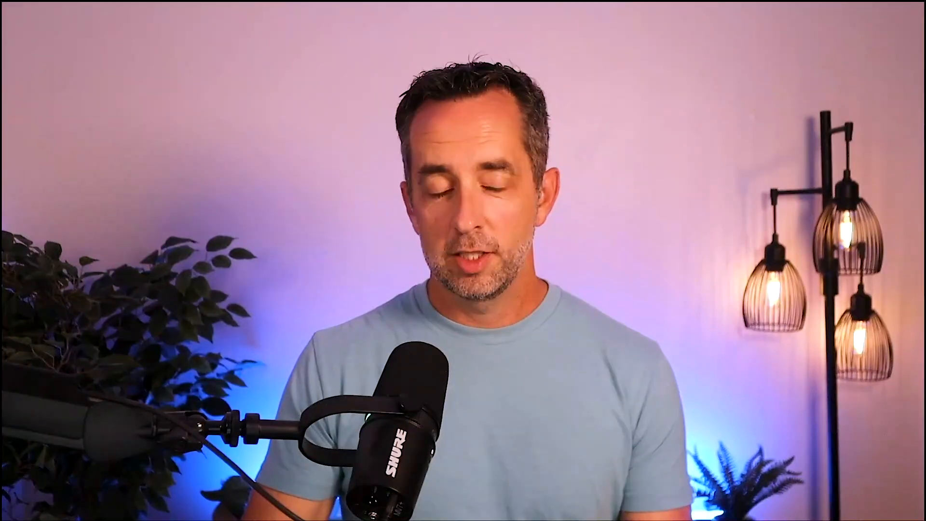